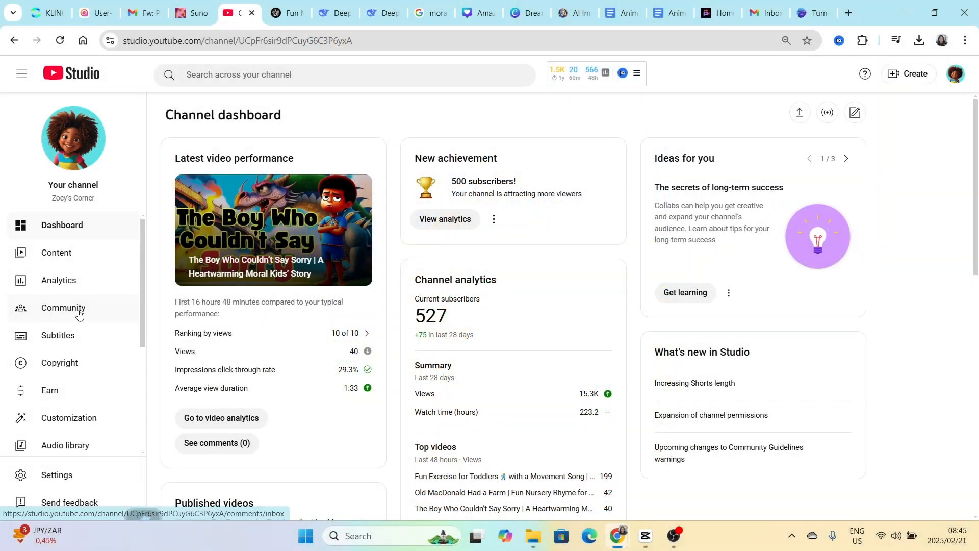
# Open the playlists in the channel's content and look through them.
pyautogui.click(66, 253)
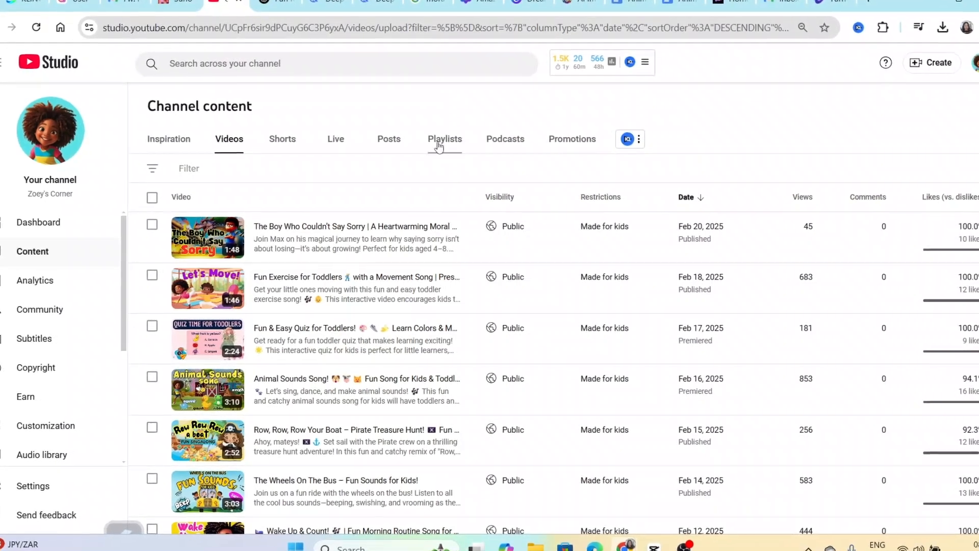
pyautogui.click(441, 142)
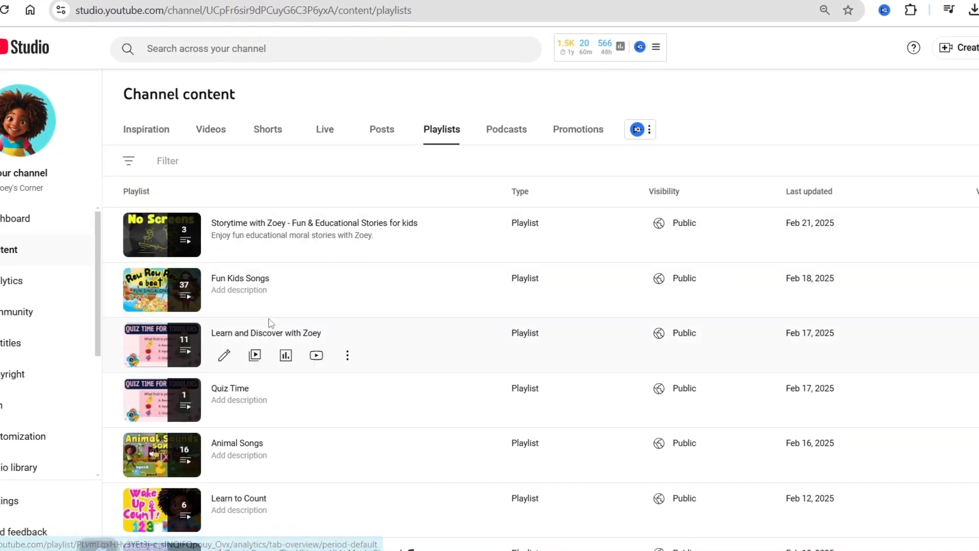
pyautogui.scroll(-2, 268, 324)
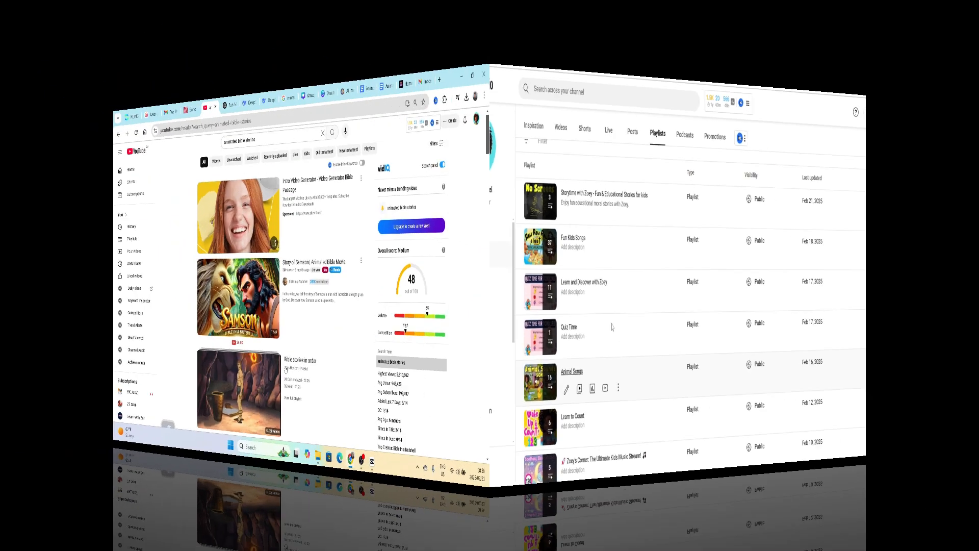
# Look through the YouTube search results for animated bible stories.
pyautogui.scroll(-2, 360, 221)
pyautogui.scroll(-1, 361, 221)
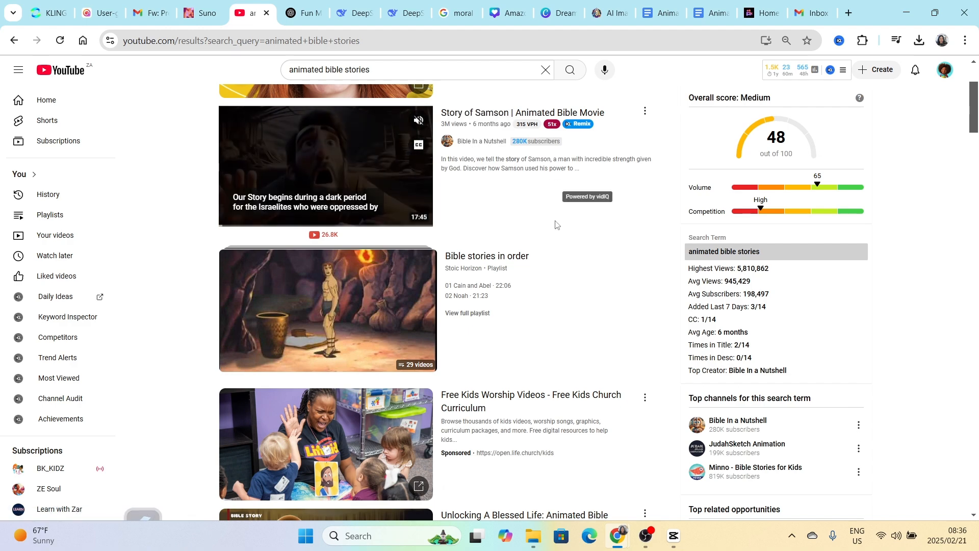
pyautogui.scroll(-4, 553, 226)
pyautogui.scroll(-6, 470, 418)
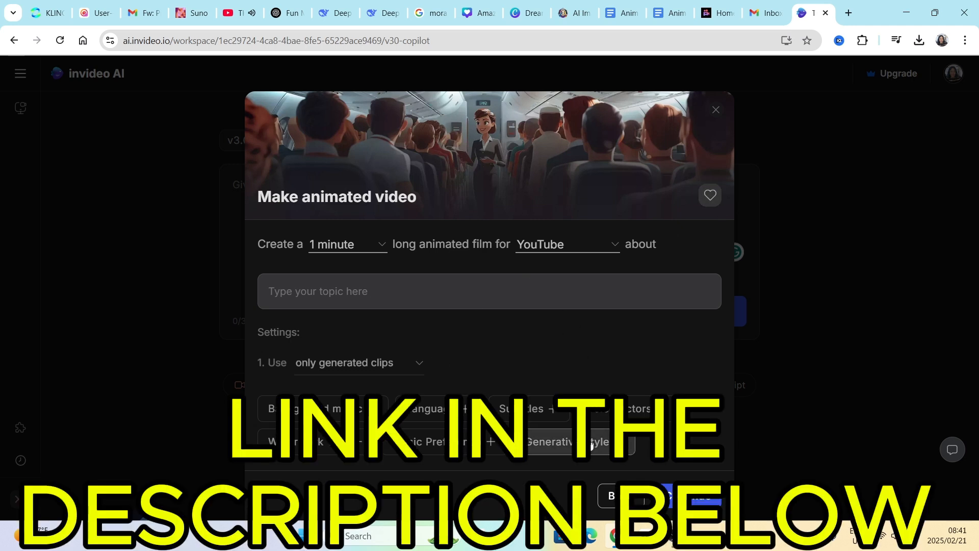
# Add a generative style setting to the animated video in invideo AI and set it to Disney Pixar.
pyautogui.click(566, 441)
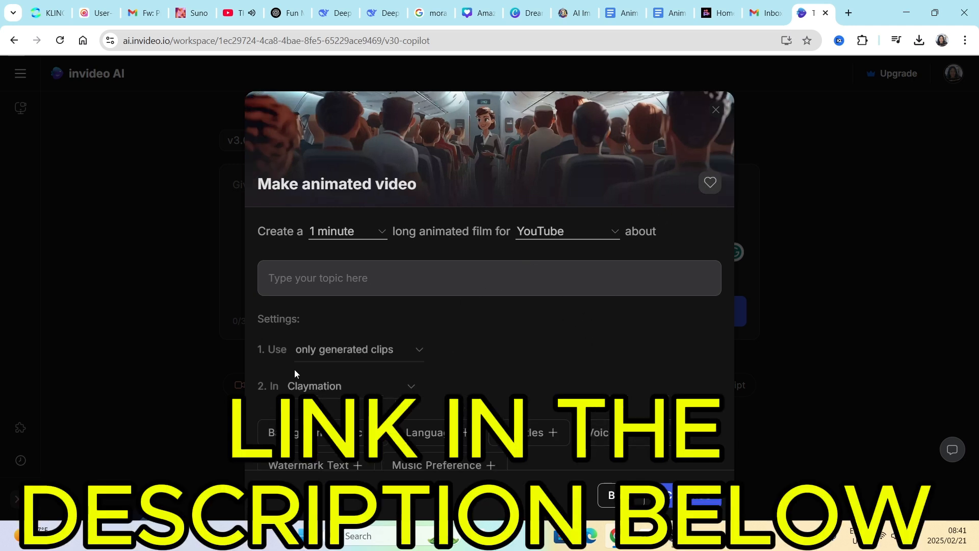
pyautogui.click(411, 387)
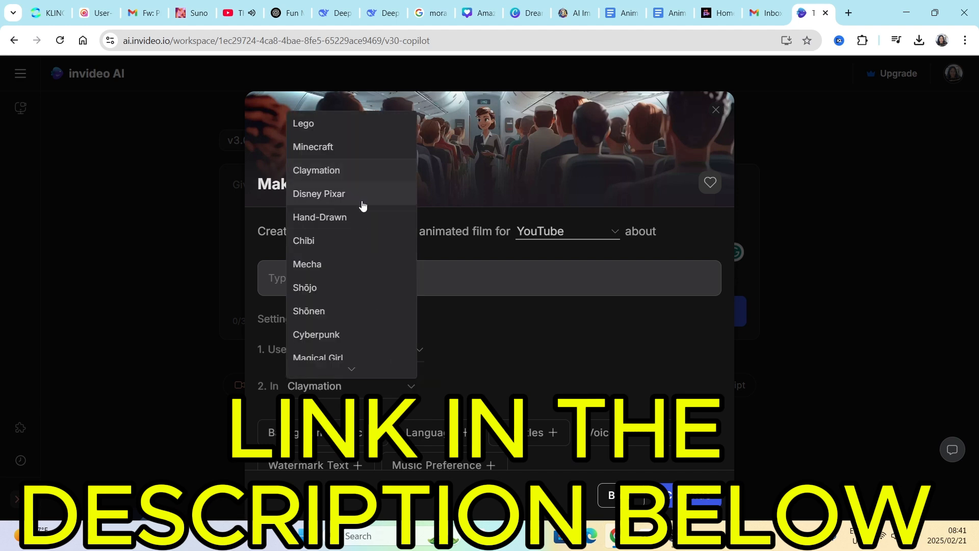
pyautogui.scroll(-3, 378, 350)
pyautogui.scroll(3, 377, 341)
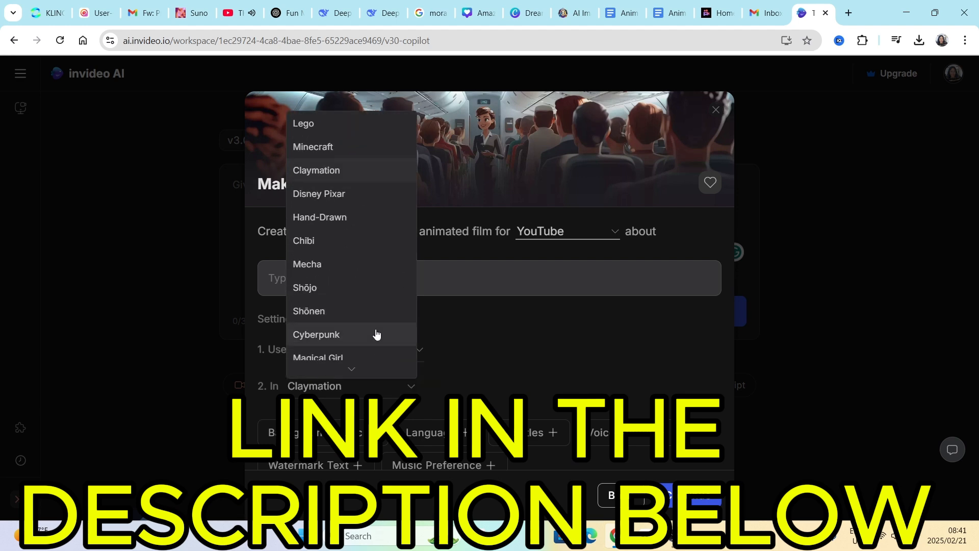
pyautogui.click(339, 196)
pyautogui.scroll(-1, 686, 494)
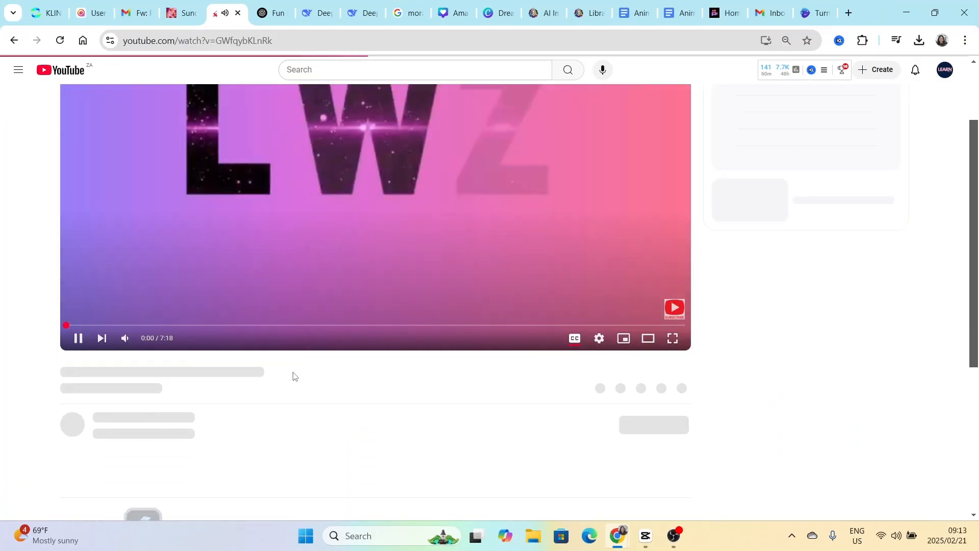
# Expand the description of the YouTube video about adding subtitles and look through its contents and links.
pyautogui.scroll(-5, 290, 352)
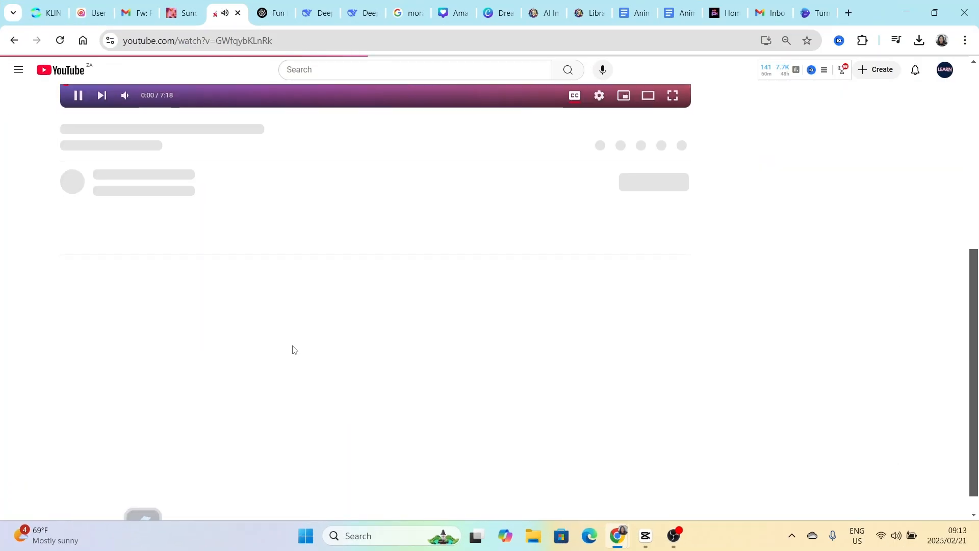
pyautogui.scroll(5, 274, 305)
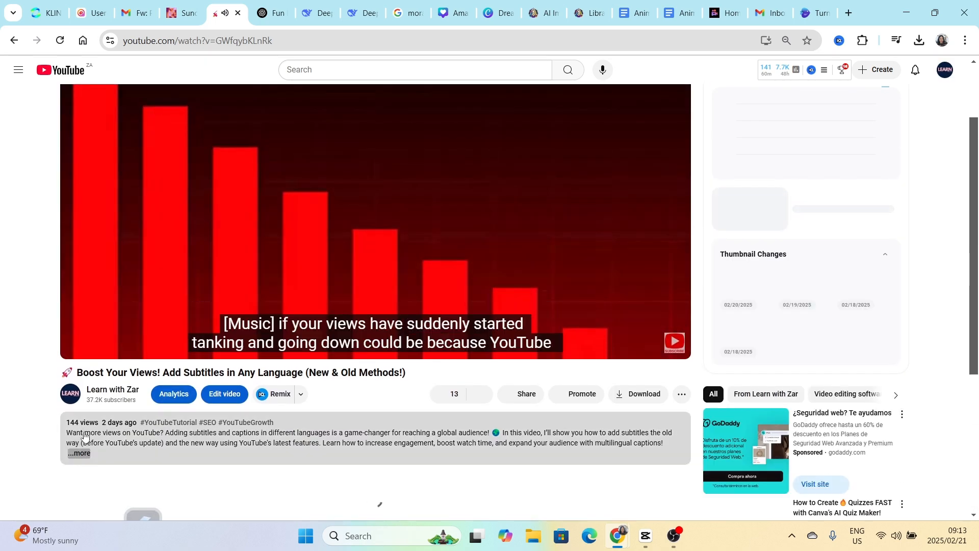
pyautogui.click(113, 454)
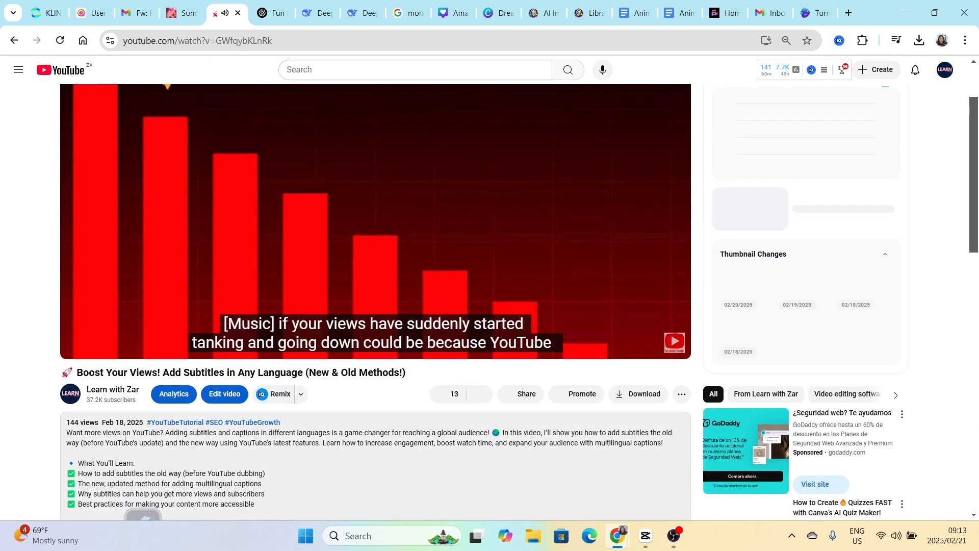
pyautogui.scroll(-3, 151, 471)
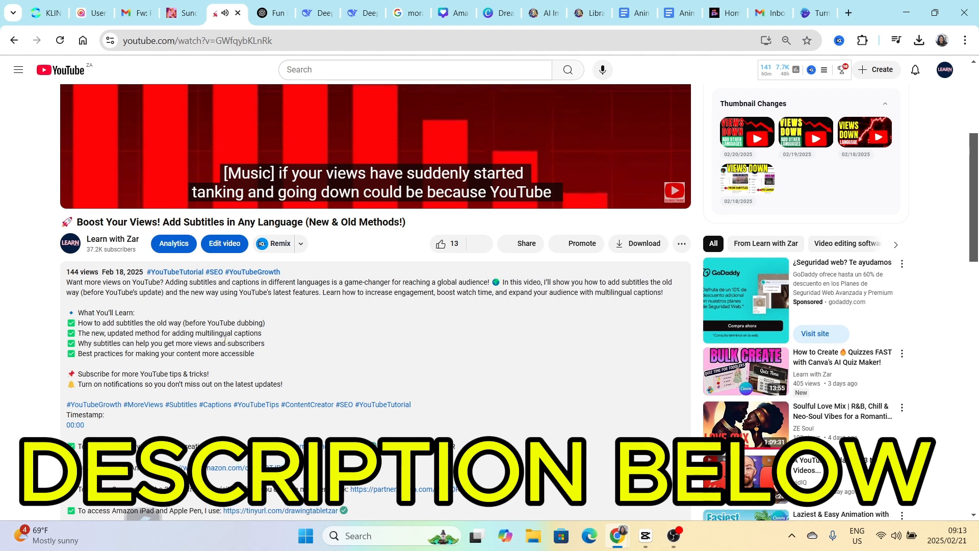
# Switch to the Animation 3D Stories Step-By-Step document in Google Docs and skim all six steps of the guide.
pyautogui.click(677, 15)
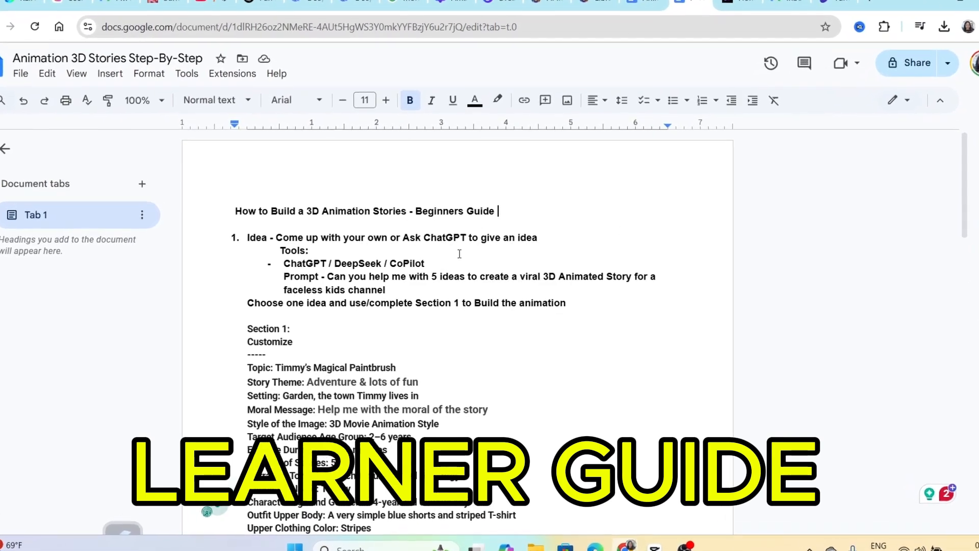
pyautogui.scroll(-8, 420, 377)
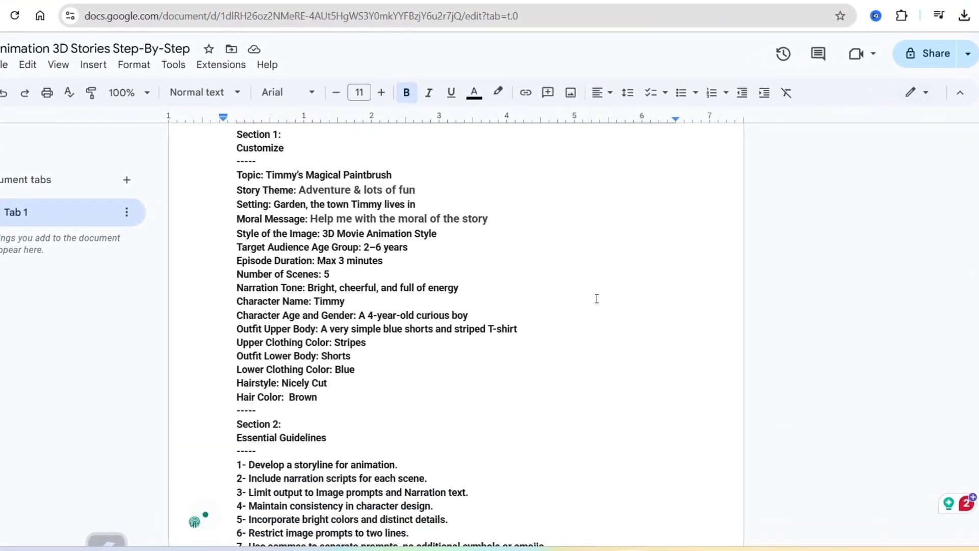
pyautogui.scroll(-8, 495, 377)
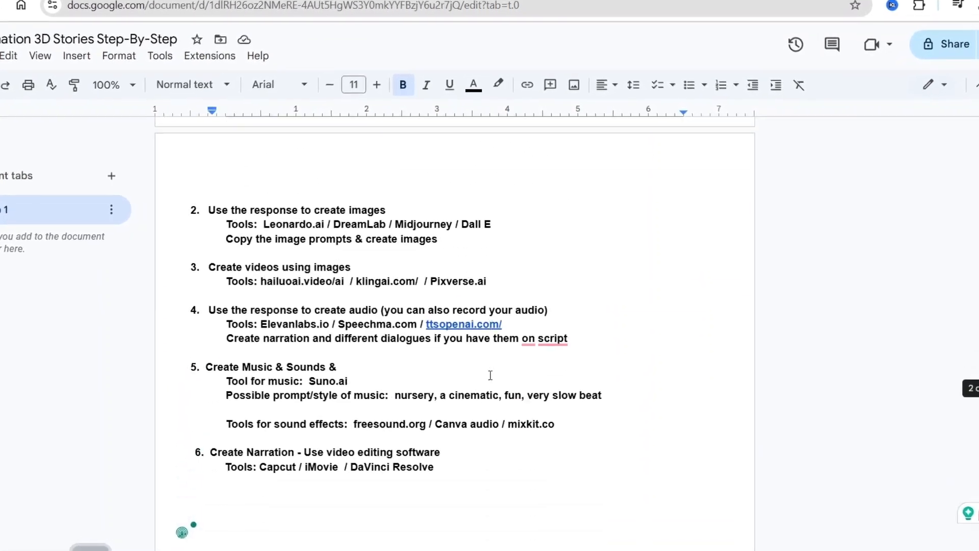
pyautogui.scroll(15, 348, 359)
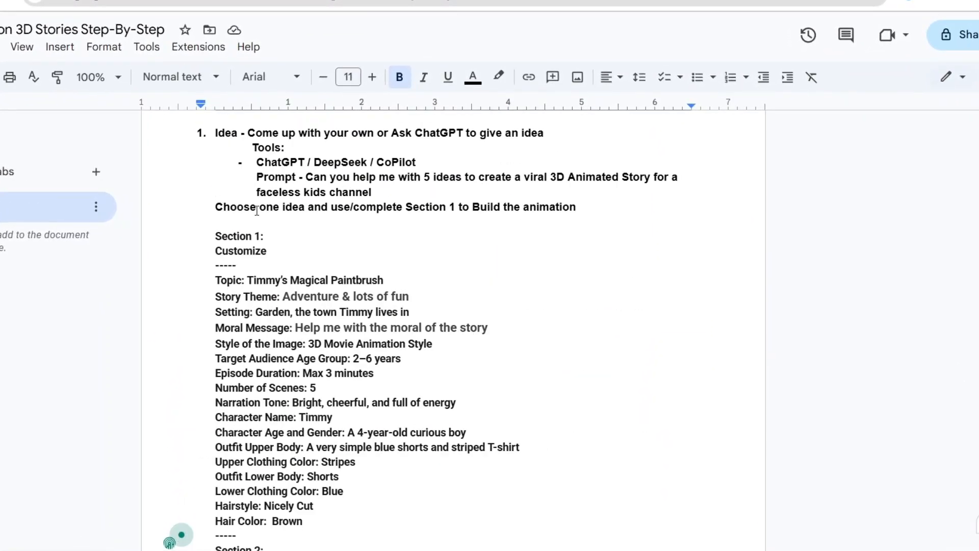
pyautogui.scroll(-5, 331, 428)
pyautogui.scroll(-5, 331, 427)
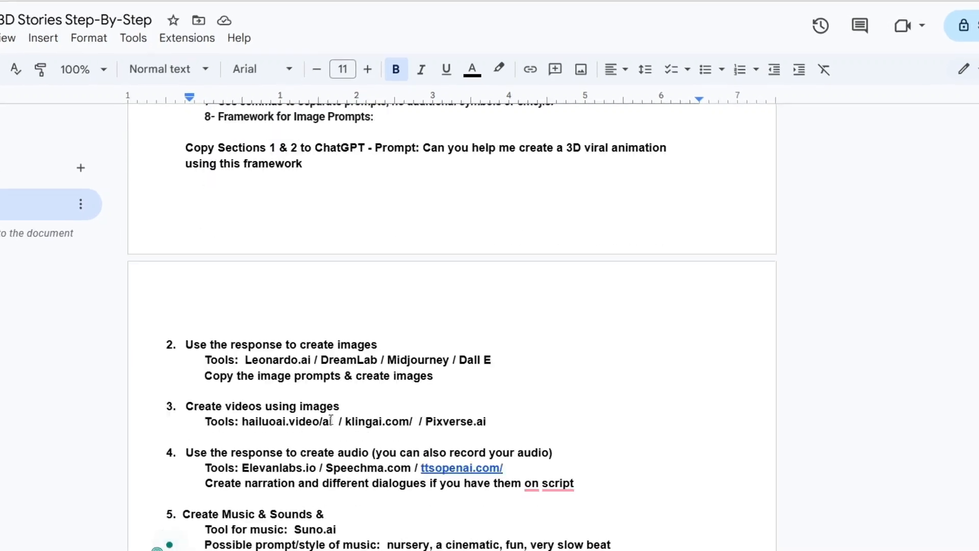
pyautogui.rightClick(342, 408)
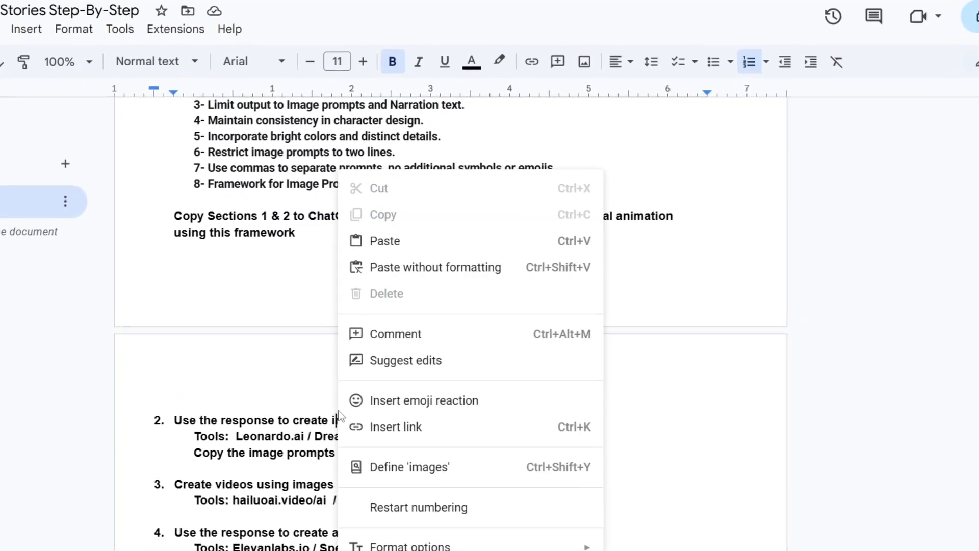
pyautogui.click(706, 175)
pyautogui.scroll(15, 627, 230)
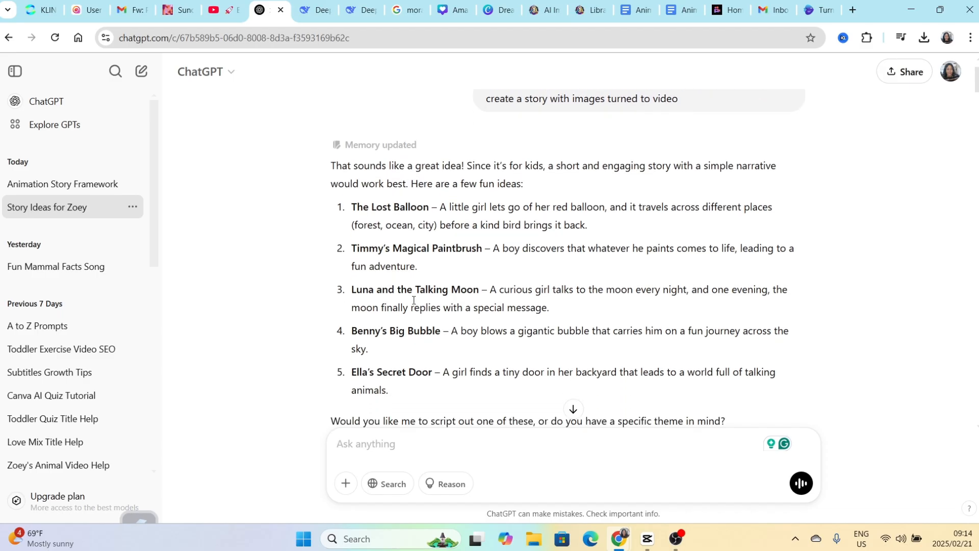
# Review the story ideas in the Story Ideas for Zoey chat in ChatGPT and check them against the guide's idea prompt.
pyautogui.scroll(3, 414, 301)
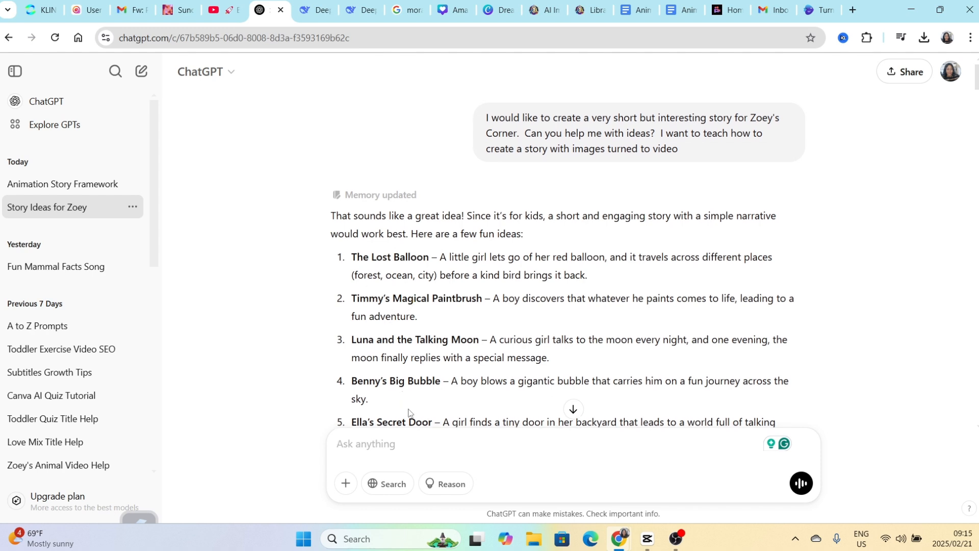
pyautogui.scroll(-1, 408, 418)
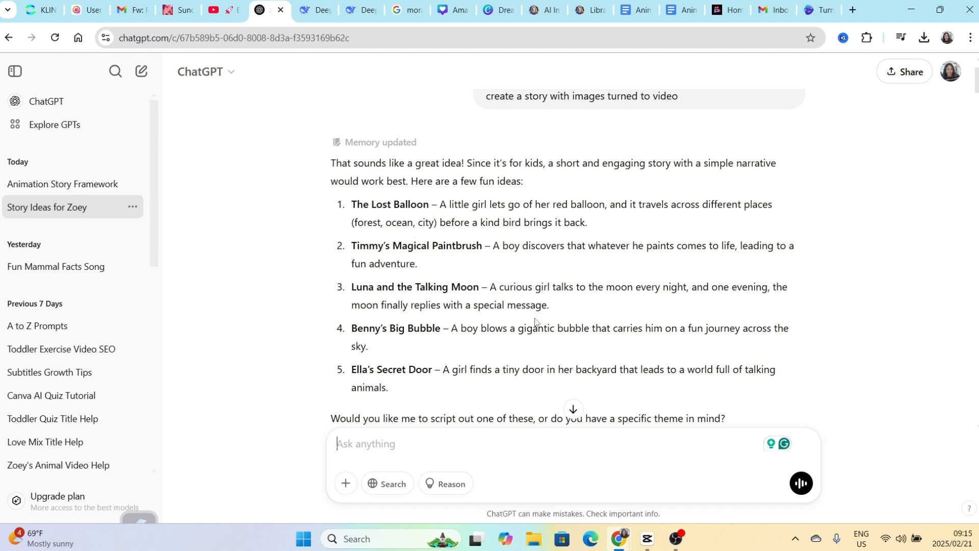
pyautogui.click(678, 11)
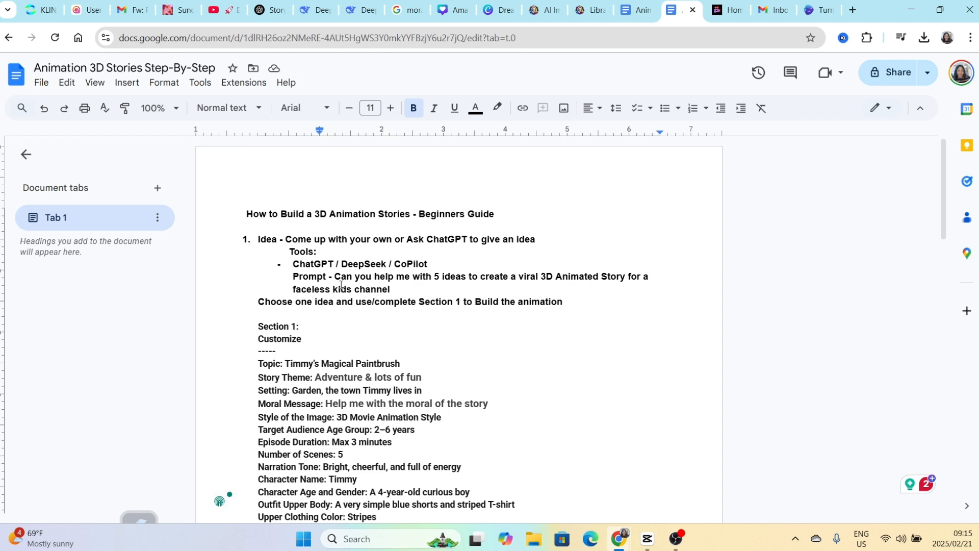
pyautogui.click(270, 9)
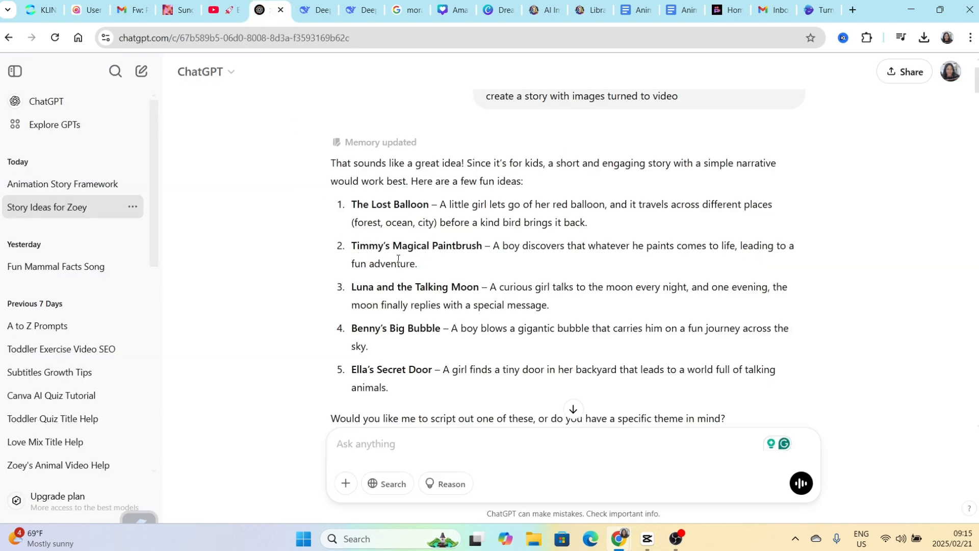
pyautogui.scroll(-1, 397, 275)
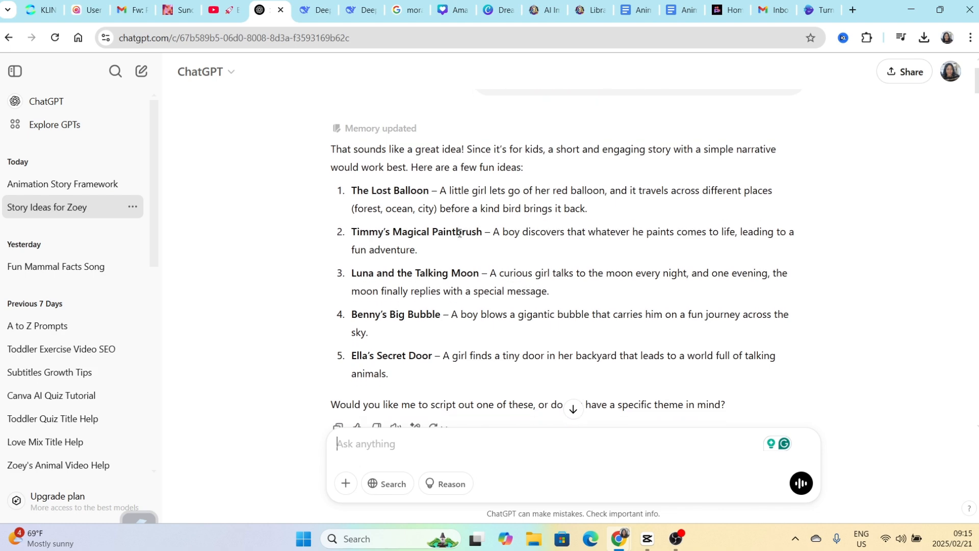
# Return to the guide in Google Docs and read Section 1 Customize and Section 2 Essential Guidelines.
pyautogui.click(680, 9)
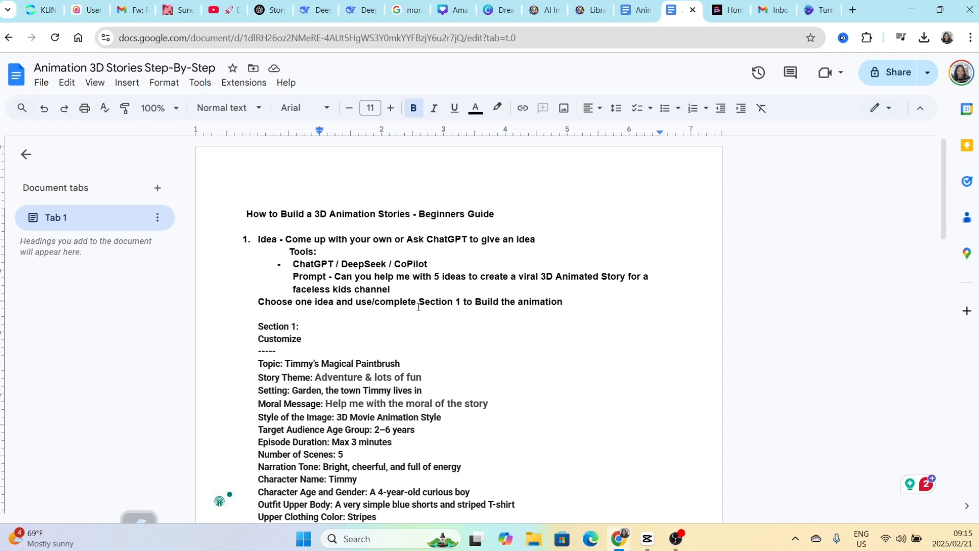
pyautogui.scroll(-2, 457, 322)
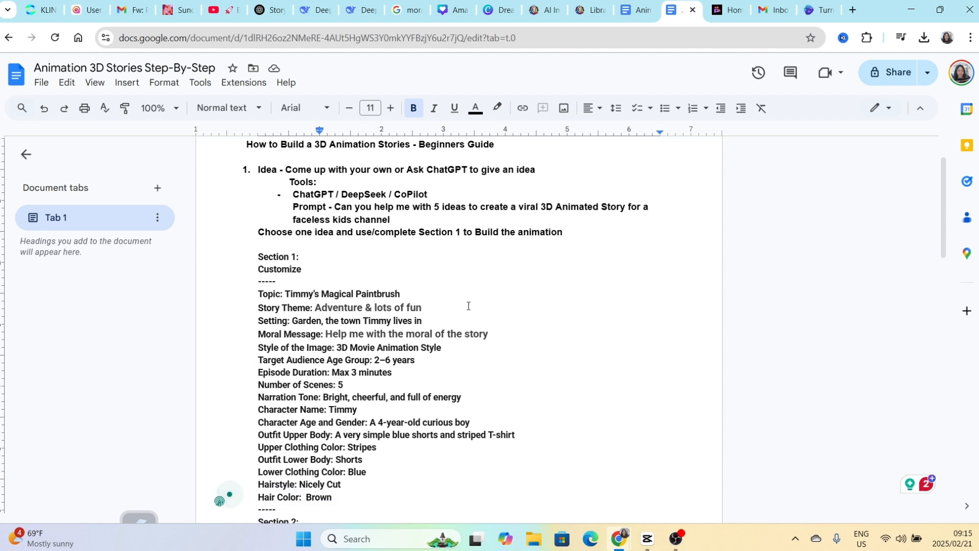
pyautogui.scroll(-2, 461, 306)
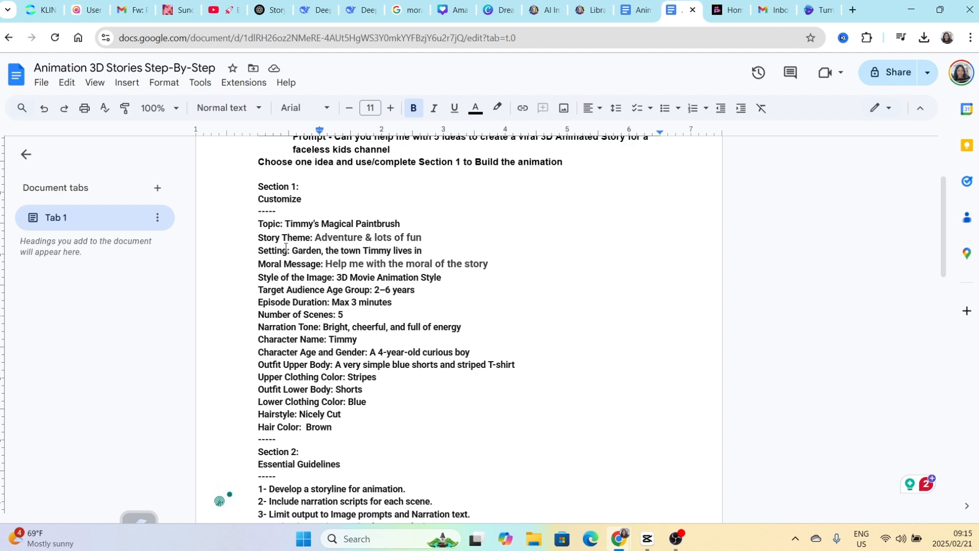
pyautogui.scroll(-4, 314, 413)
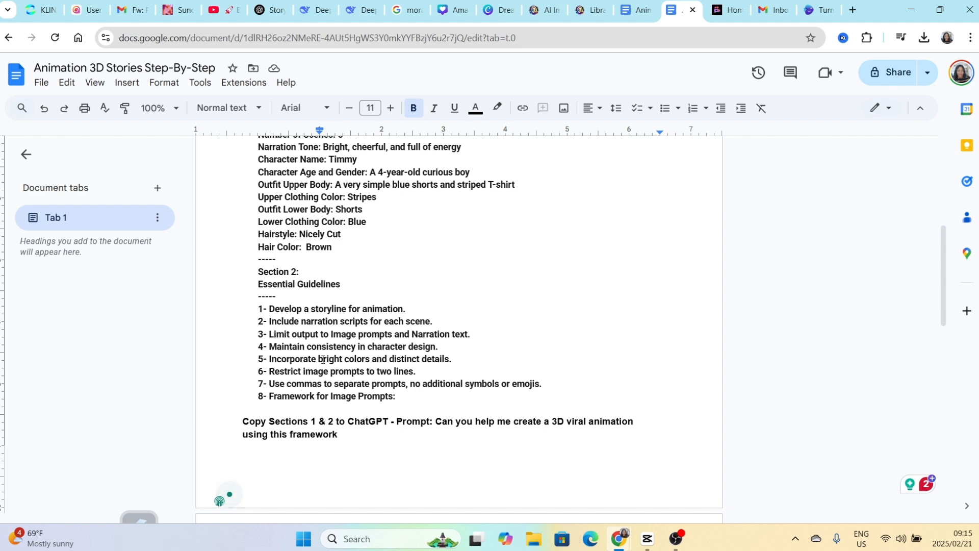
pyautogui.scroll(4, 387, 304)
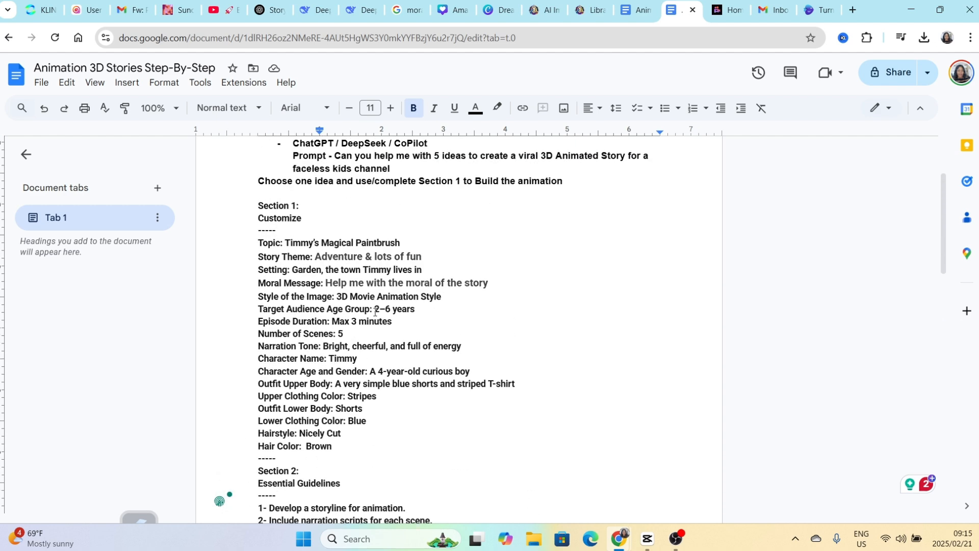
# Examine the Topic, Story Theme and Setting entries in Section 1, highlighting the topic and theme values.
pyautogui.click(266, 243)
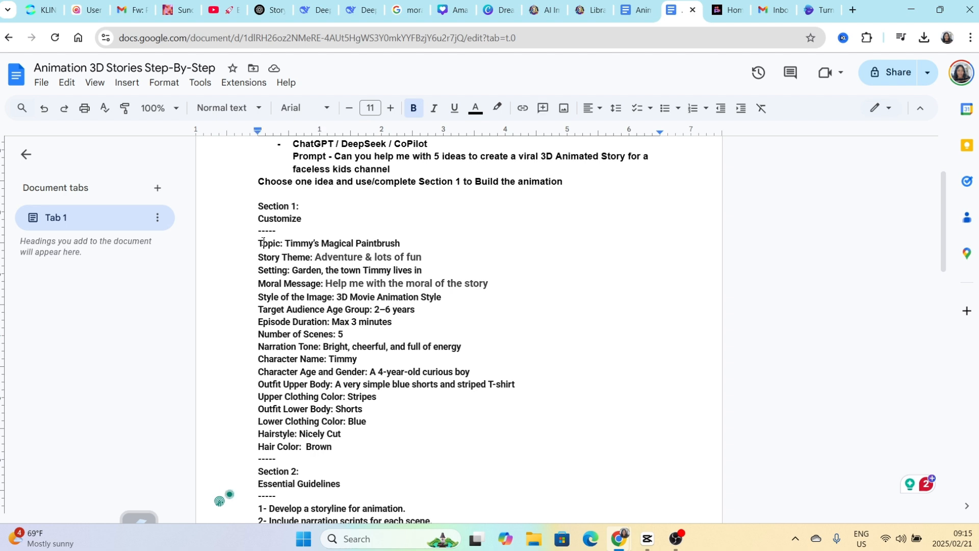
pyautogui.moveTo(285, 243); pyautogui.dragTo(403, 241)
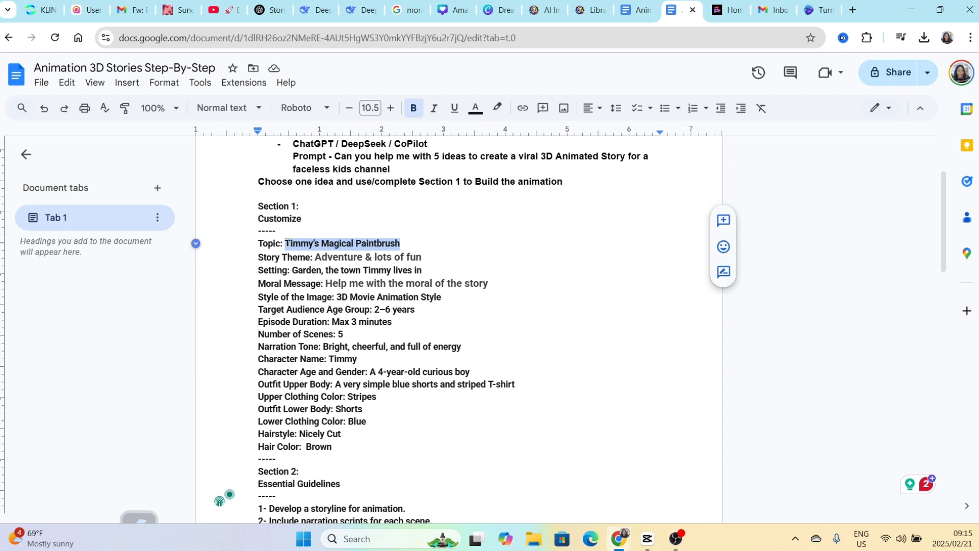
pyautogui.click(385, 243)
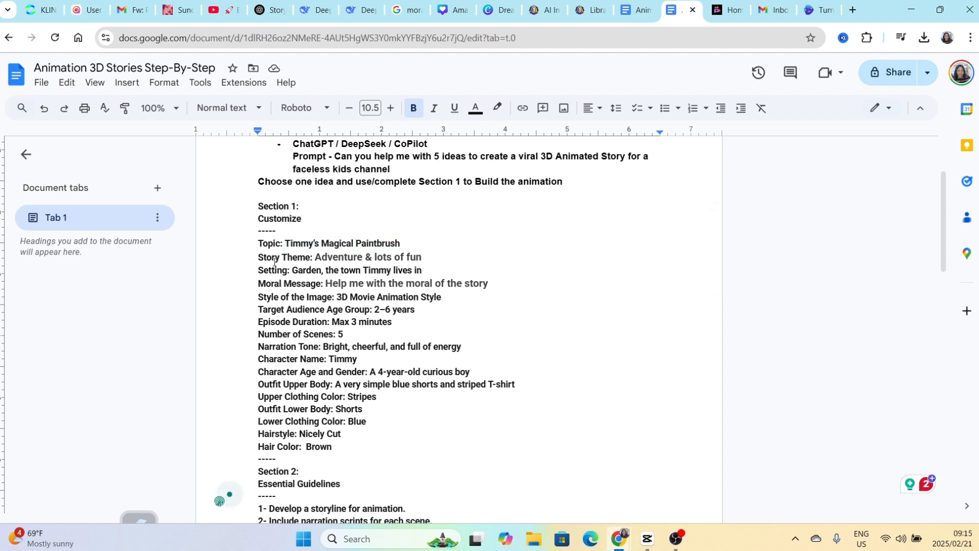
pyautogui.moveTo(316, 257); pyautogui.dragTo(422, 258)
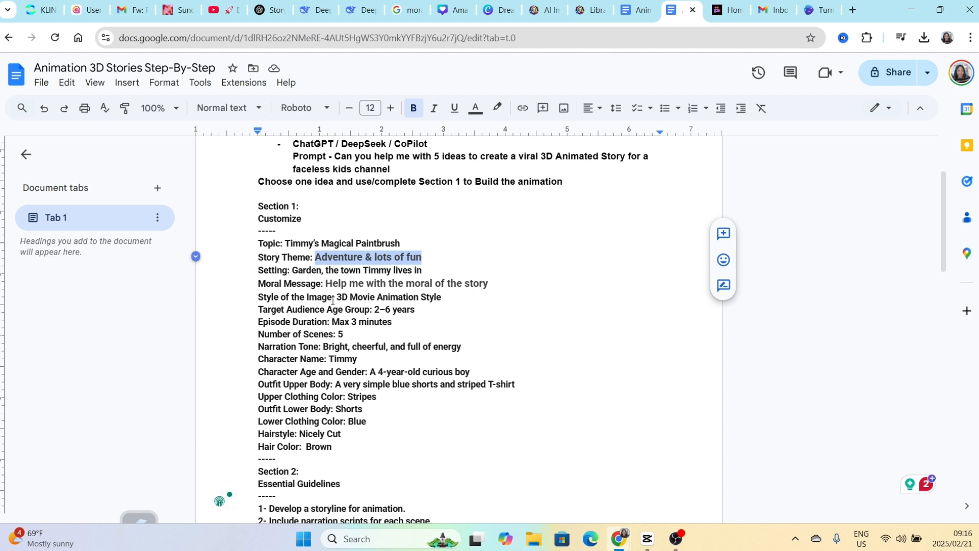
pyautogui.click(269, 272)
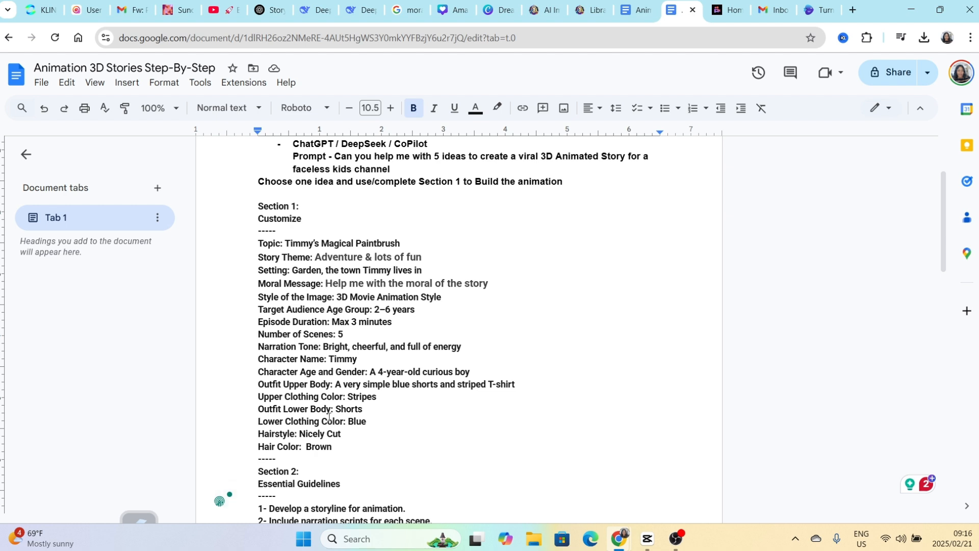
# Read the remaining Section 1 entries and the eight Essential Guidelines in Section 2, highlighting "Narration text" in the third guideline.
pyautogui.scroll(-3, 322, 398)
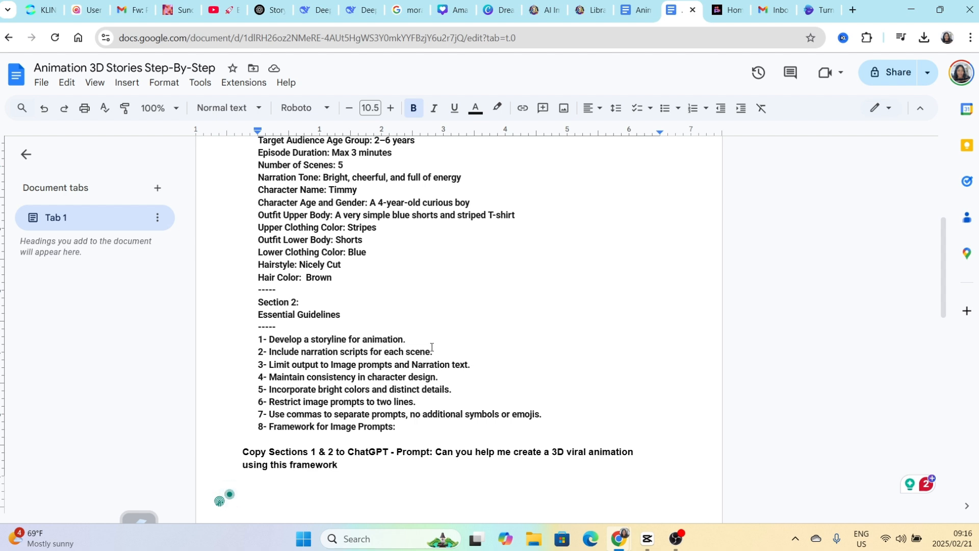
pyautogui.scroll(1, 355, 275)
pyautogui.moveTo(338, 199); pyautogui.dragTo(351, 199)
pyautogui.doubleClick(373, 336)
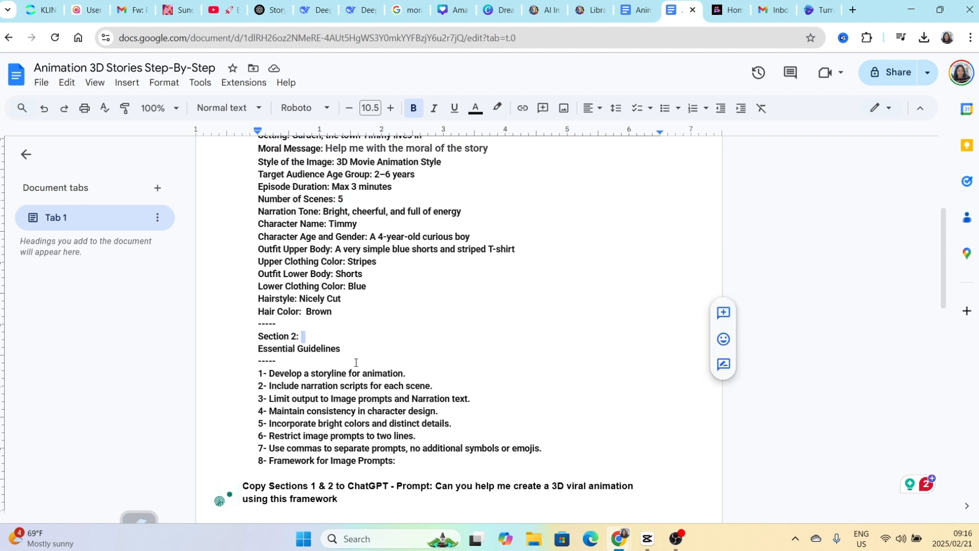
pyautogui.scroll(-1, 421, 336)
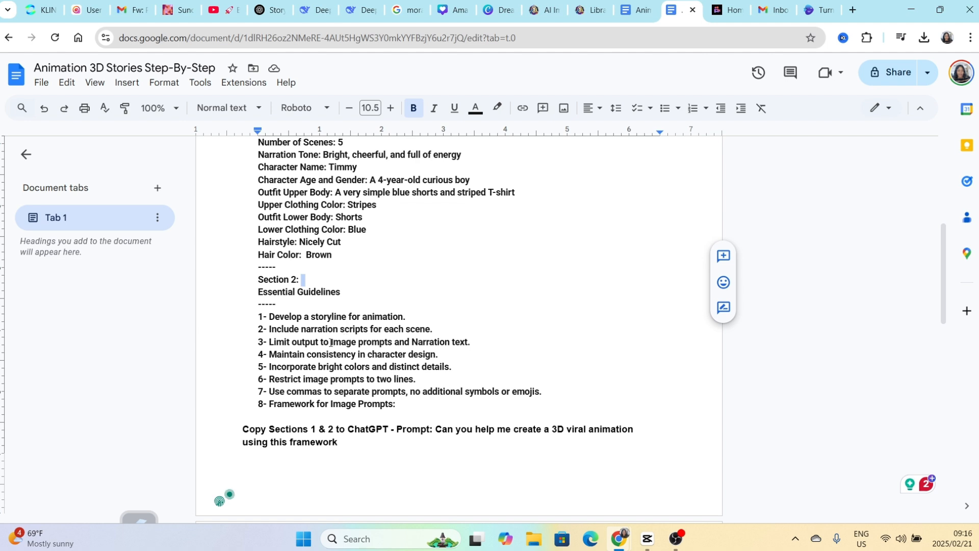
pyautogui.moveTo(330, 343); pyautogui.dragTo(458, 341)
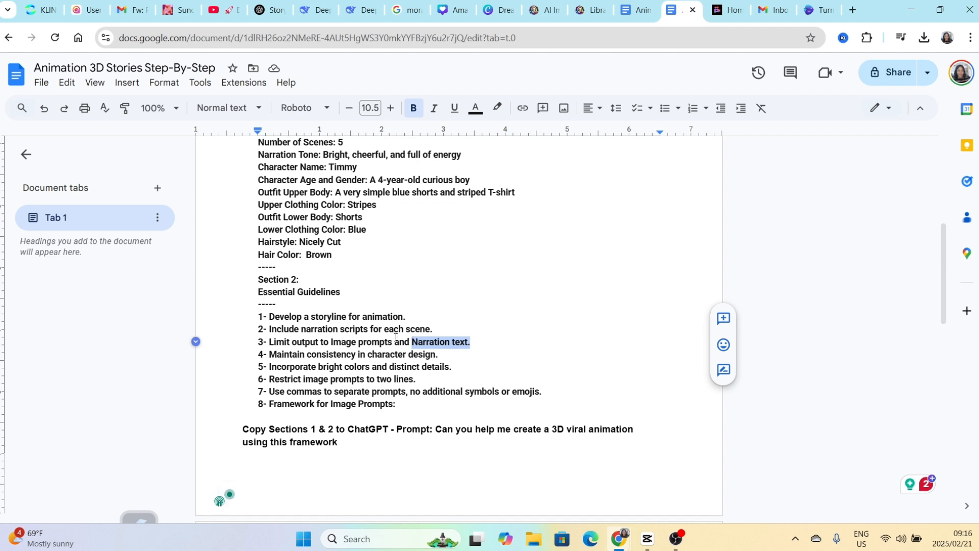
pyautogui.click(471, 341)
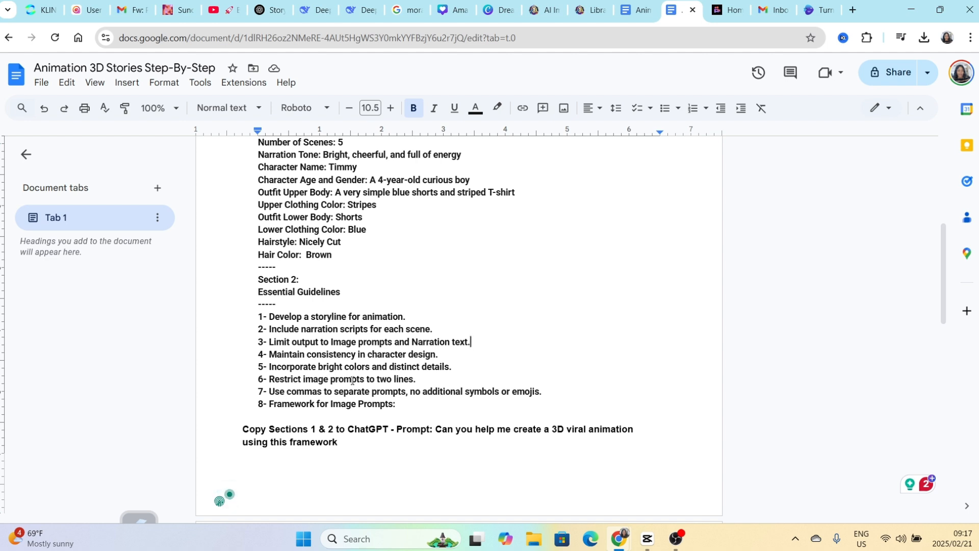
pyautogui.scroll(-1, 336, 372)
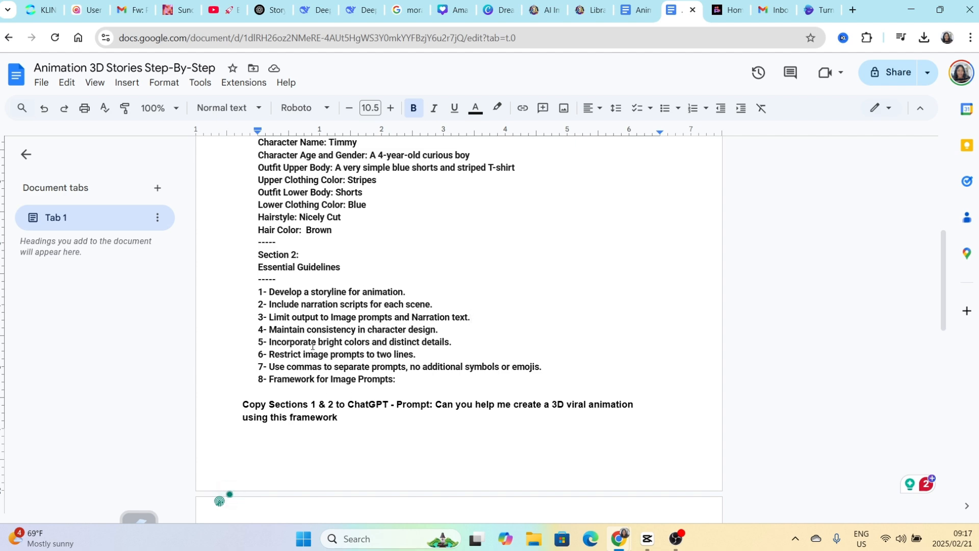
pyautogui.scroll(1, 323, 373)
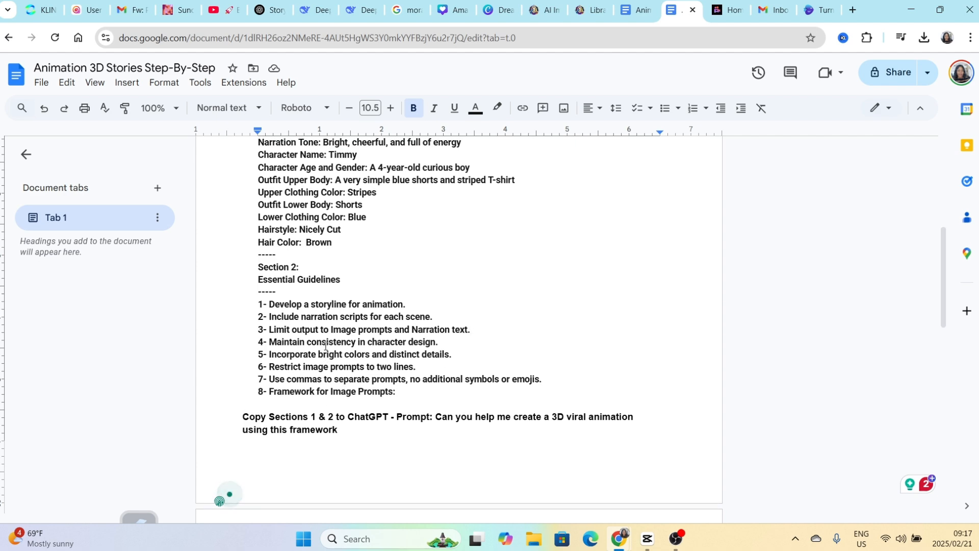
pyautogui.scroll(2, 322, 383)
pyautogui.scroll(-2, 320, 391)
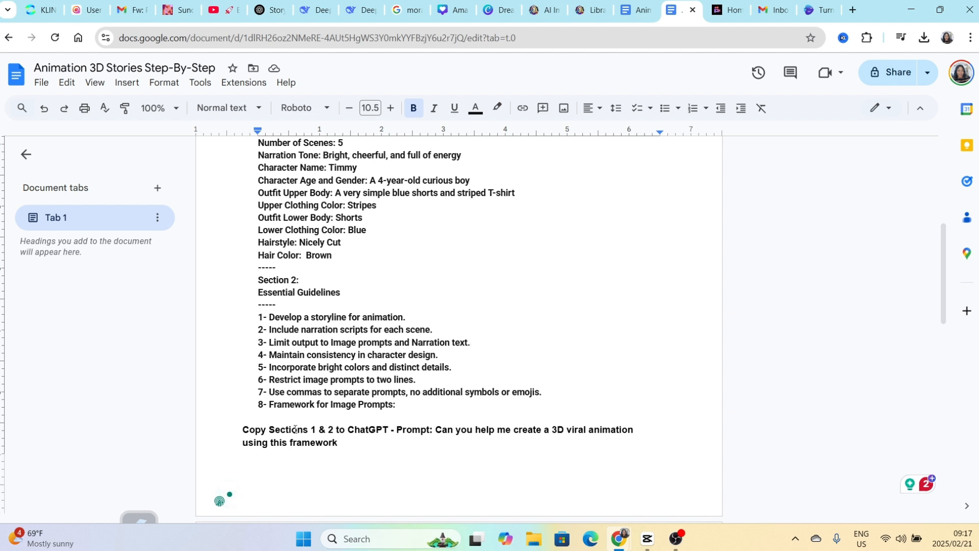
# Copy all of Sections 1 and 2 from the guide and paste them into the Story Ideas for Zoey chat in ChatGPT.
pyautogui.moveTo(250, 430); pyautogui.dragTo(348, 429)
pyautogui.scroll(3, 260, 206)
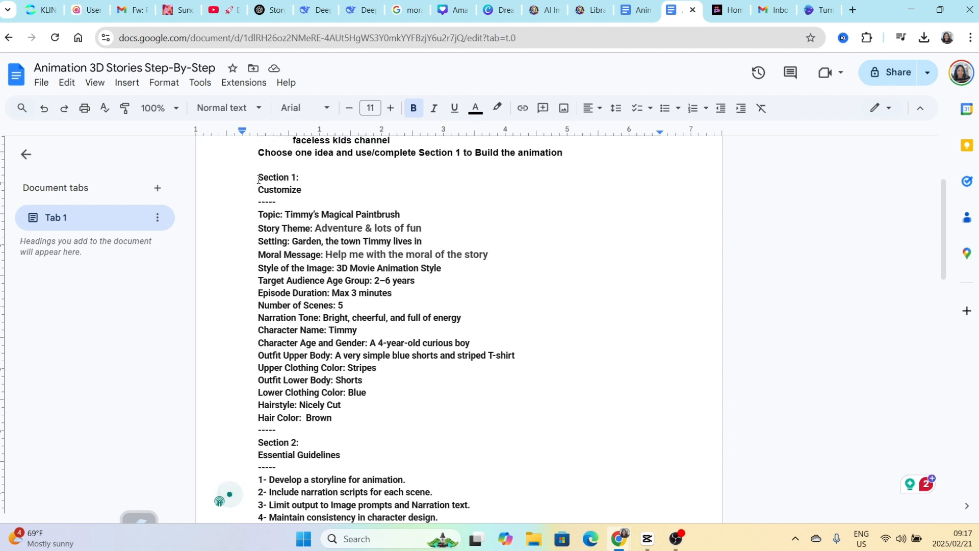
pyautogui.scroll(1, 259, 179)
pyautogui.moveTo(258, 213); pyautogui.dragTo(397, 431)
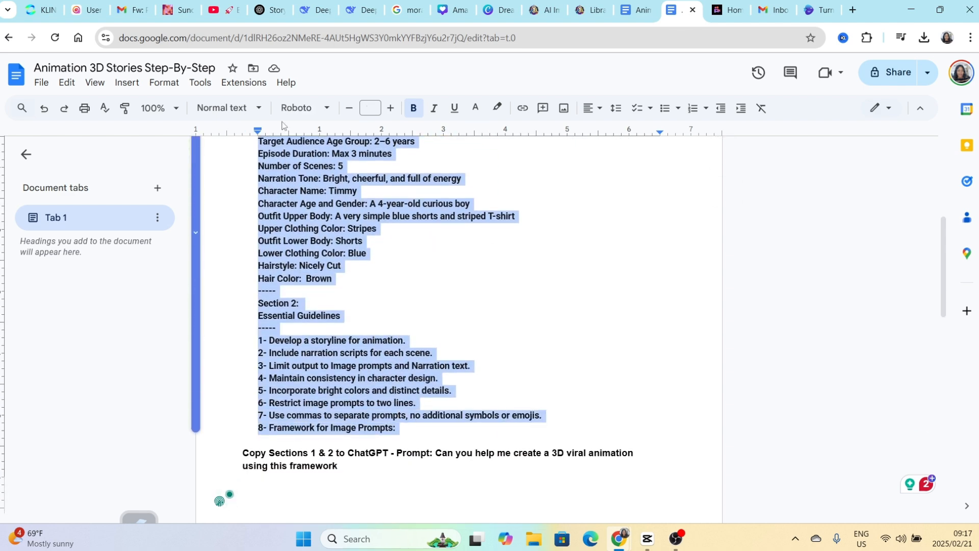
pyautogui.hotkey('ctrl', 'c')
pyautogui.click(269, 10)
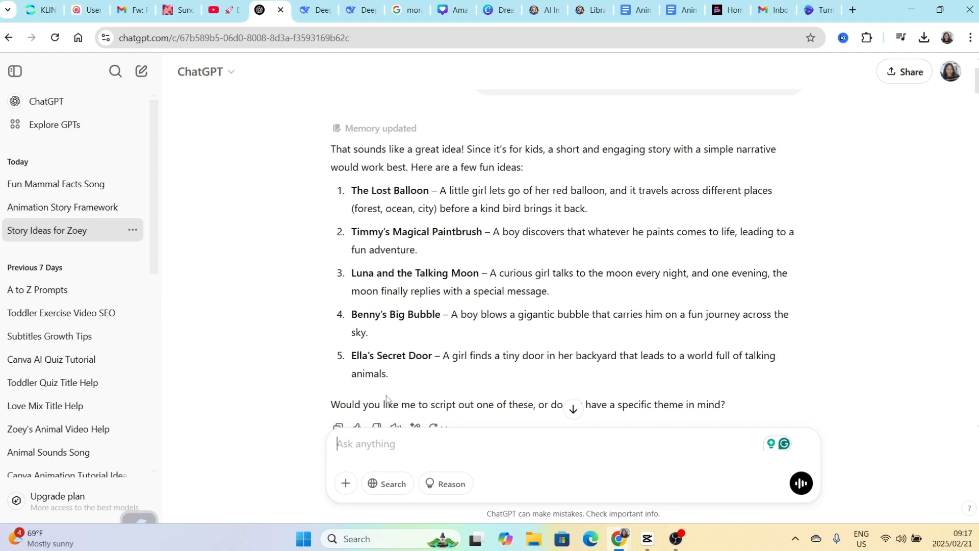
pyautogui.click(361, 448)
pyautogui.hotkey('ctrl', 'v')
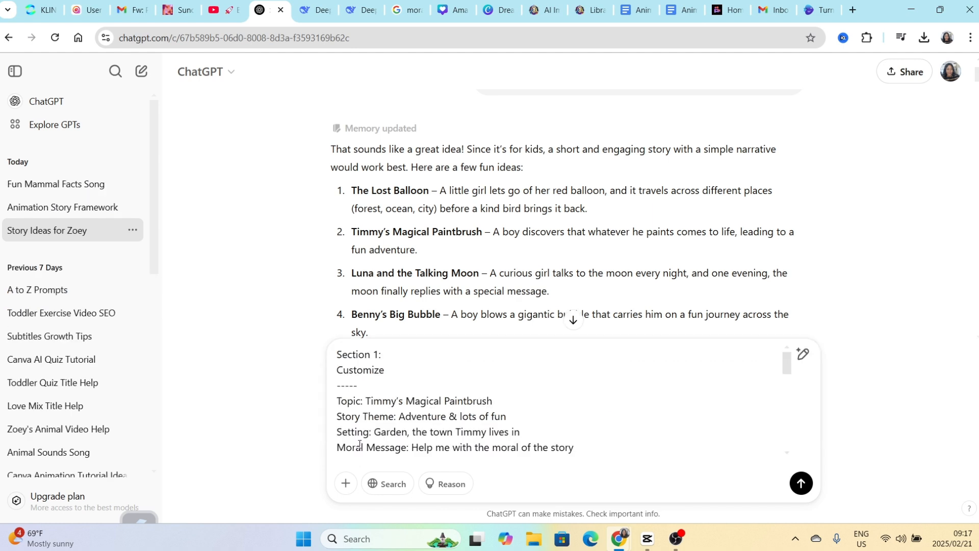
# Replace the pasted prompt's "Section 1:" line with "Please help with this" and send the prompt.
pyautogui.tripleClick(421, 354)
pyautogui.write('Please help with this')
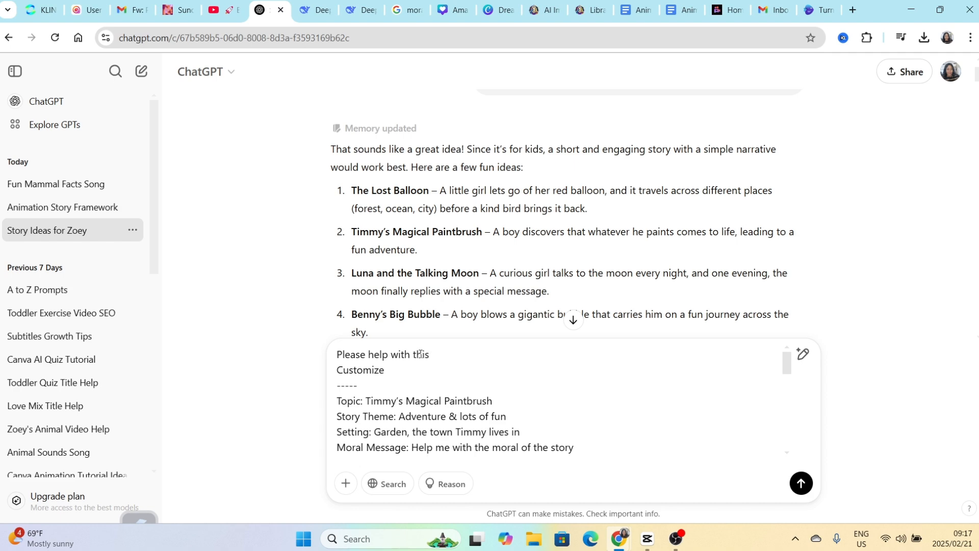
pyautogui.scroll(-3, 542, 411)
pyautogui.press('Return')
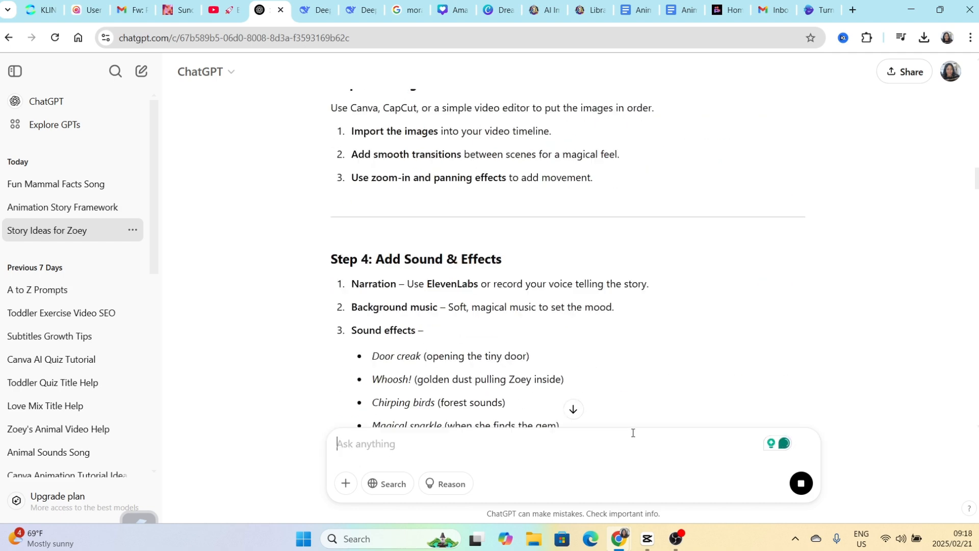
# Review the generated storyline and narration script, highlighting Scene 1's narration and its image prompt.
pyautogui.scroll(-10, 593, 310)
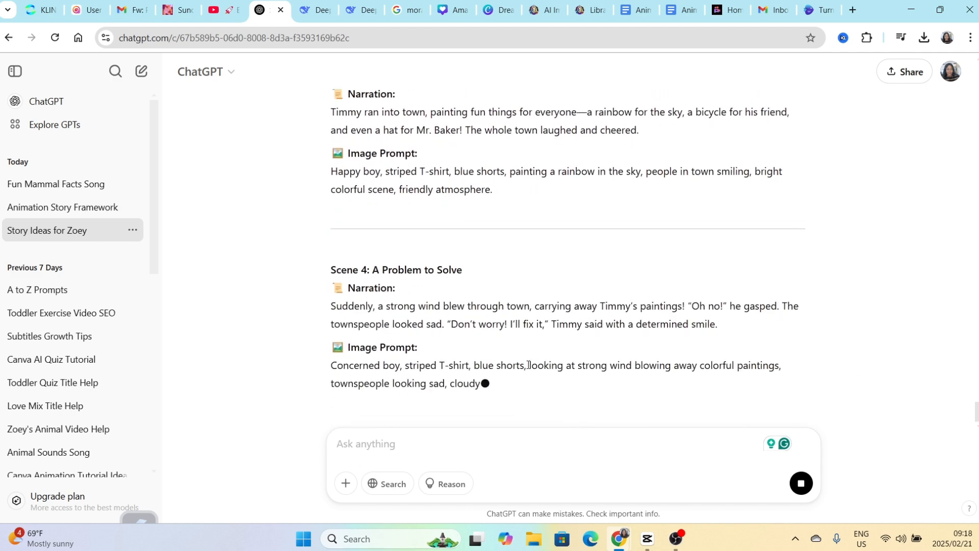
pyautogui.scroll(15, 525, 369)
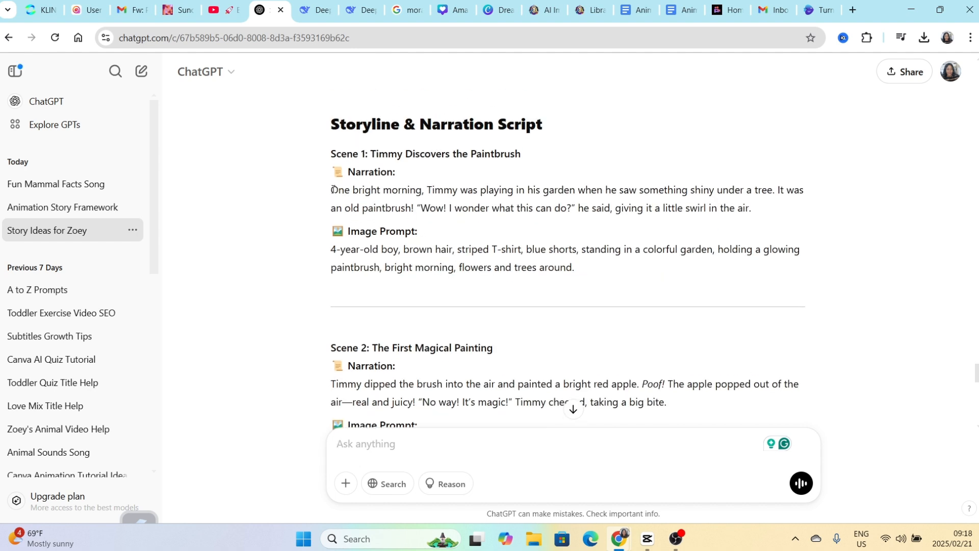
pyautogui.moveTo(333, 189); pyautogui.dragTo(749, 217)
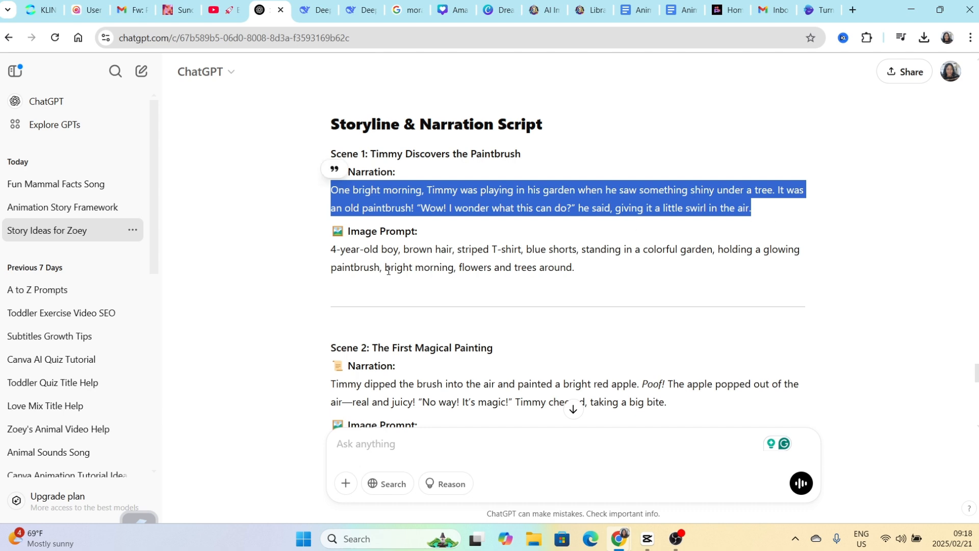
pyautogui.click(342, 255)
pyautogui.moveTo(332, 254); pyautogui.dragTo(576, 269)
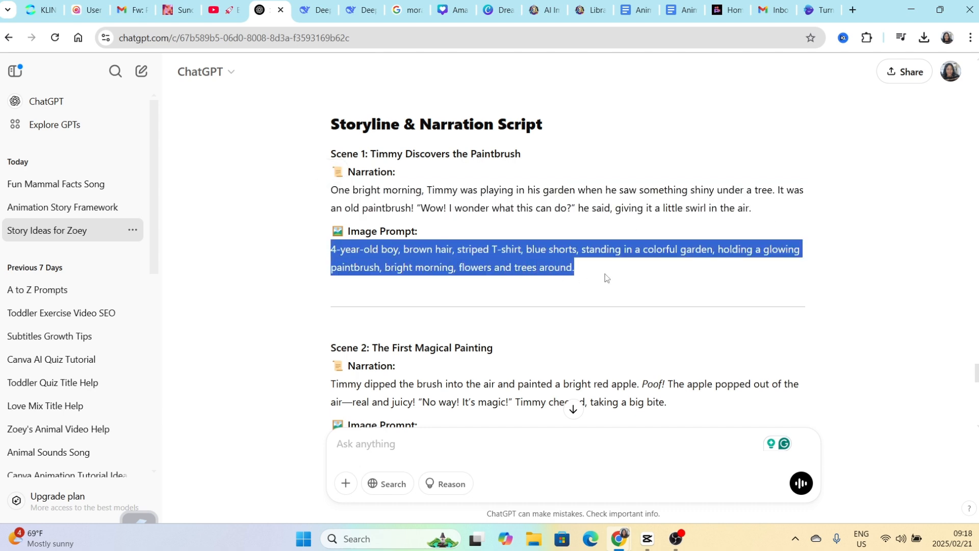
pyautogui.click(518, 289)
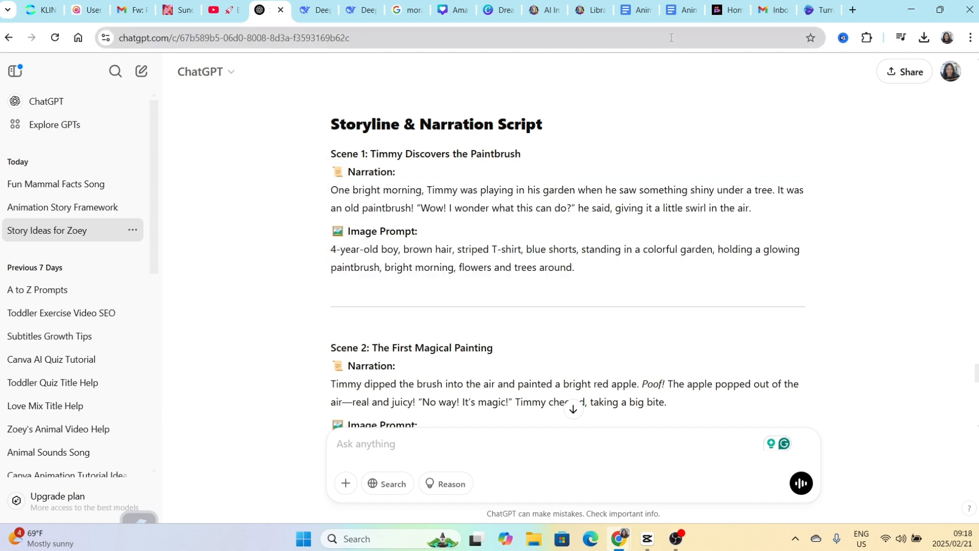
# Return to the guide in Google Docs, clear the text selection and skim steps 2 to 6.
pyautogui.click(682, 9)
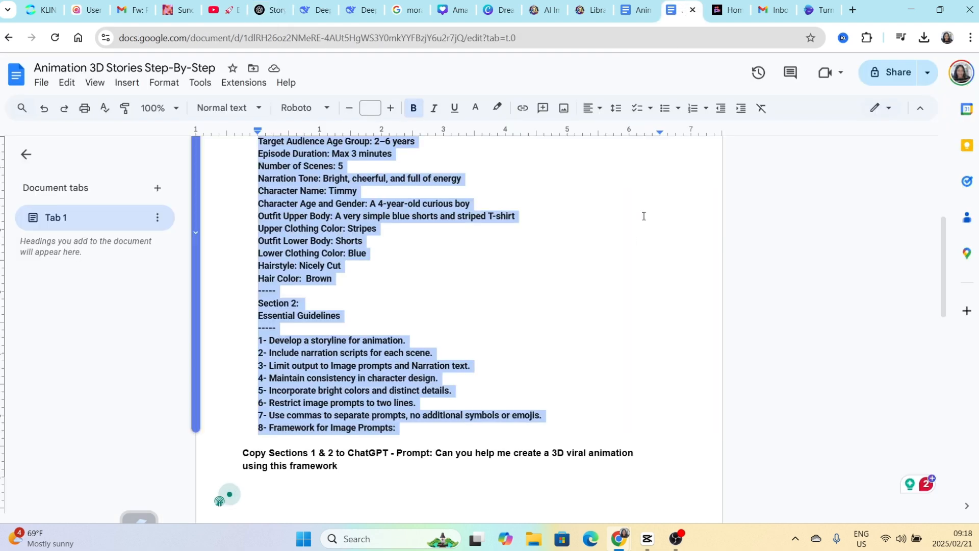
pyautogui.click(633, 245)
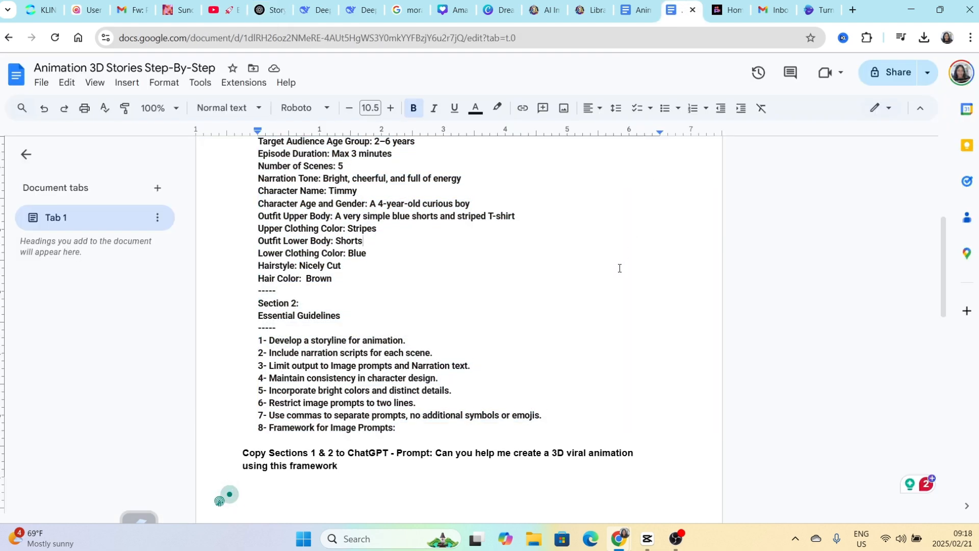
pyautogui.scroll(-3, 515, 326)
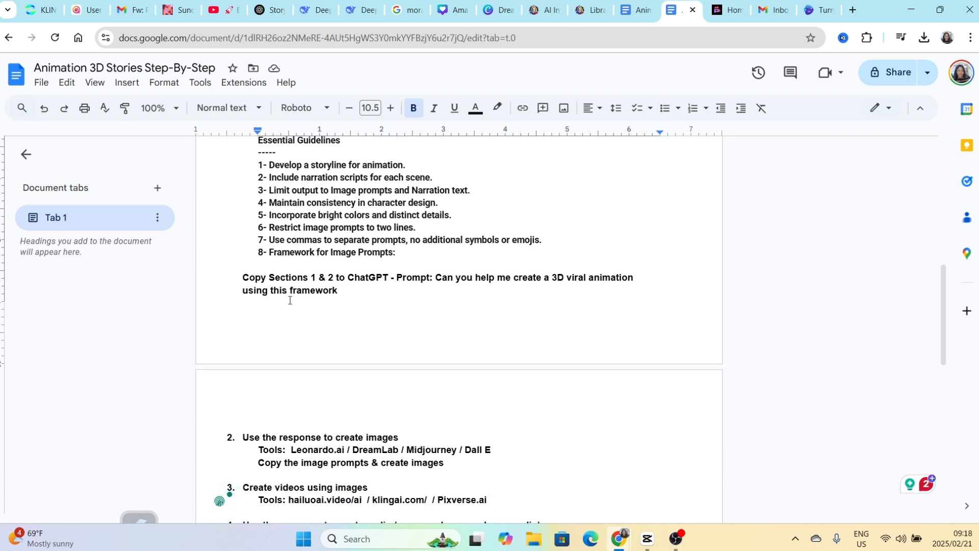
pyautogui.scroll(-1, 414, 301)
pyautogui.scroll(-2, 408, 308)
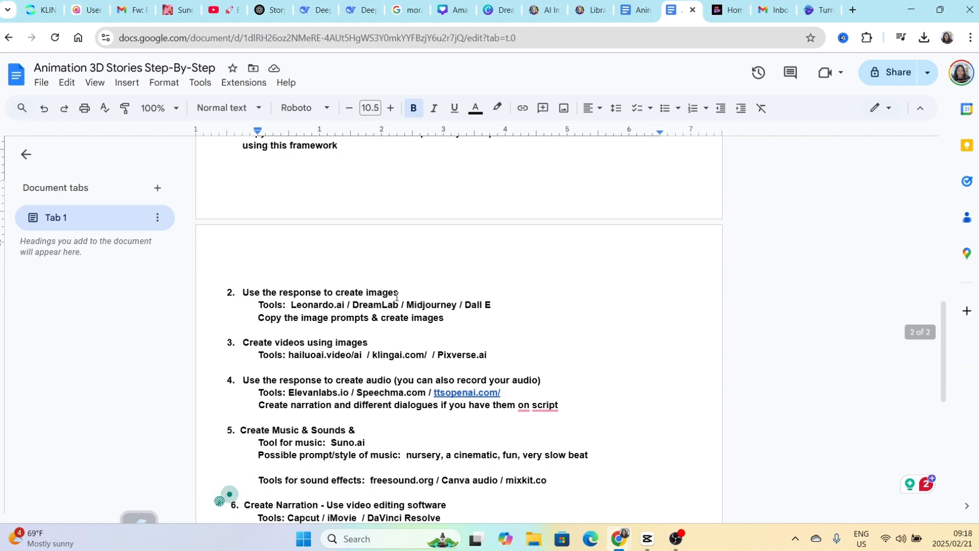
pyautogui.scroll(-1, 367, 291)
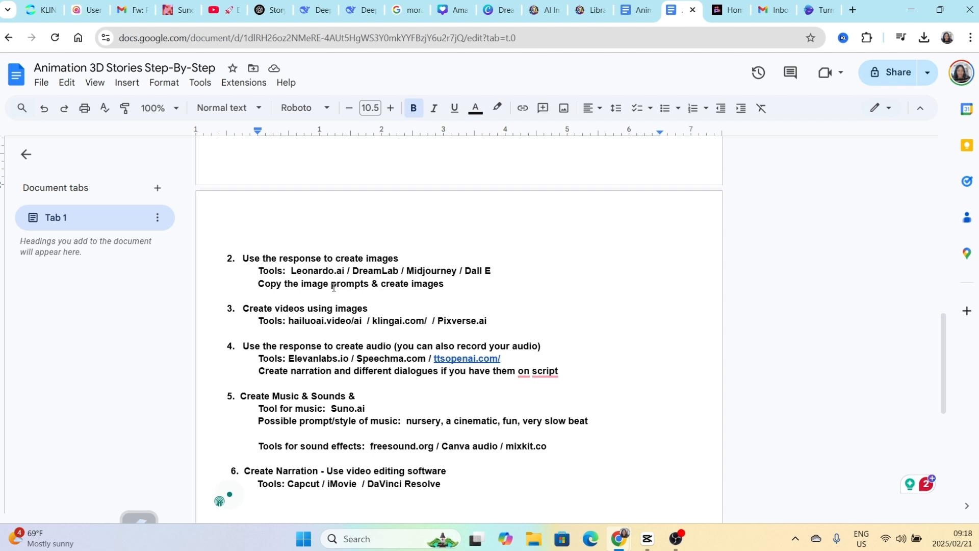
# Examine the image creation tools listed in step 2, highlighting Leonardo.ai, Midjourney / Dall E and DreamLab.
pyautogui.click(242, 259)
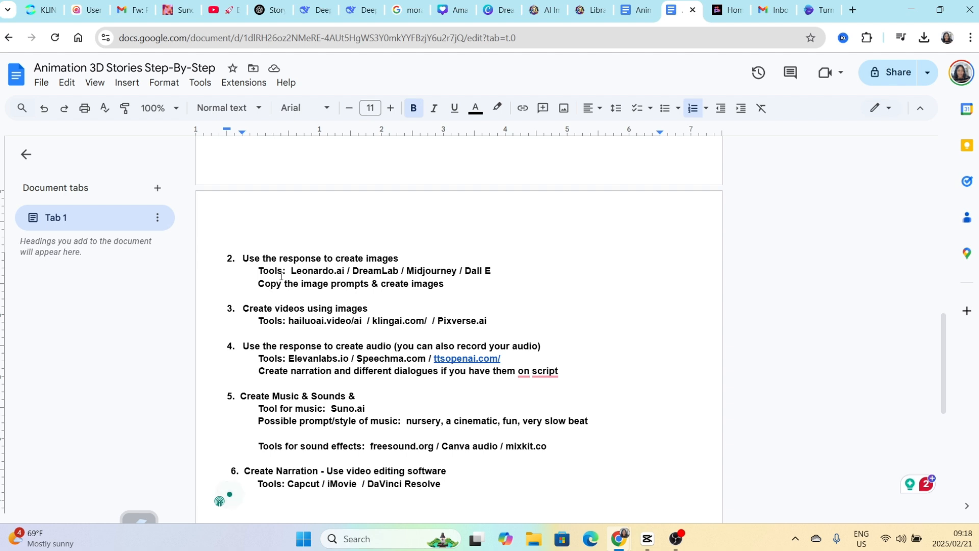
pyautogui.moveTo(291, 270); pyautogui.dragTo(335, 272)
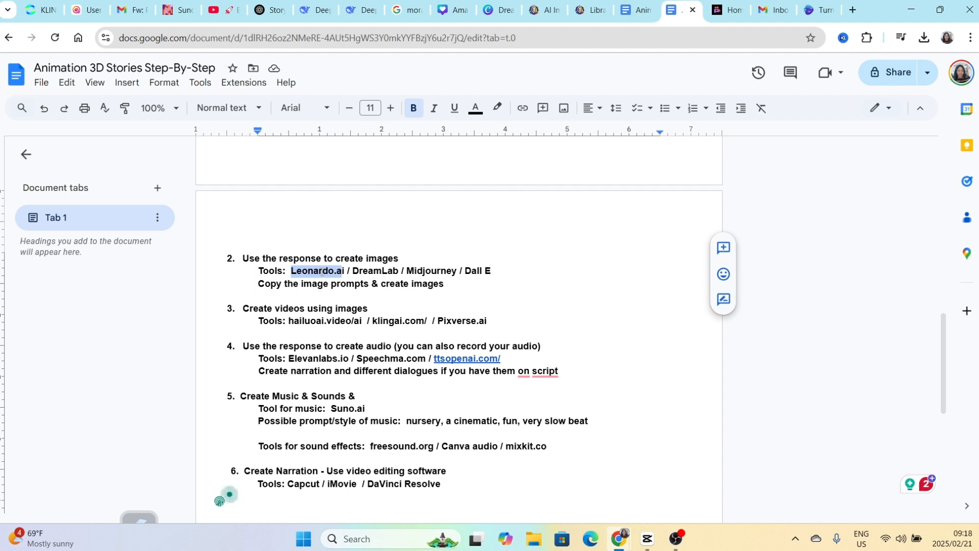
pyautogui.click(309, 272)
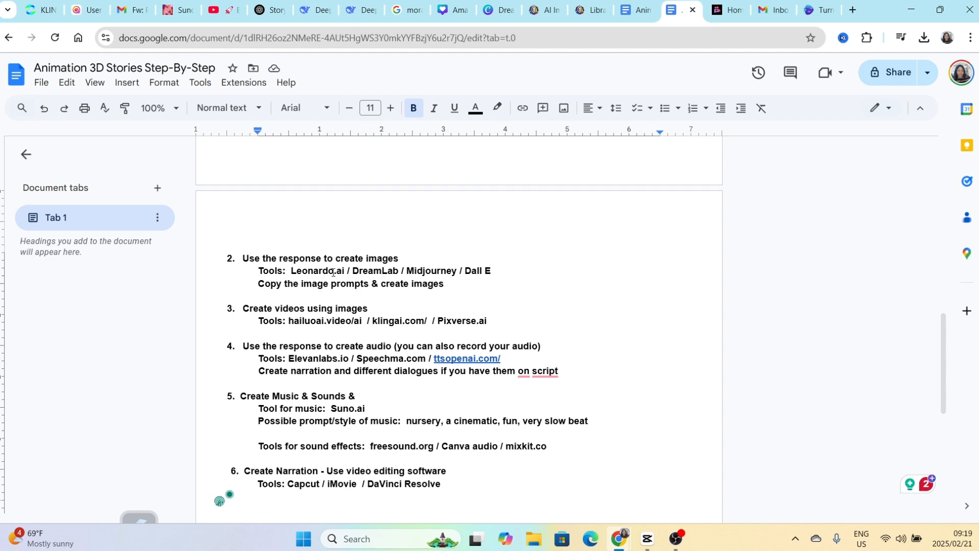
pyautogui.moveTo(406, 271); pyautogui.dragTo(491, 271)
pyautogui.click(451, 286)
pyautogui.moveTo(355, 270); pyautogui.dragTo(399, 271)
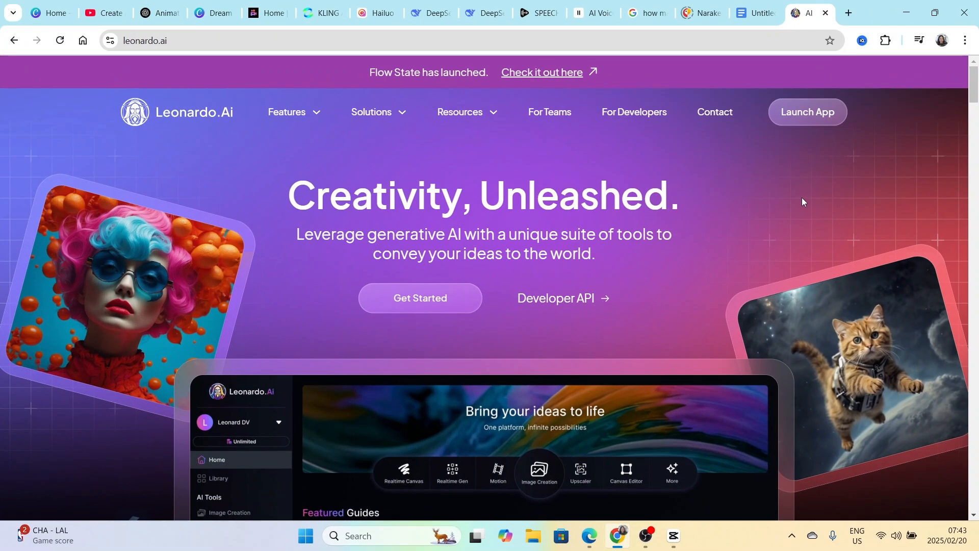
# Launch the Leonardo.Ai app from its website and open the Image Creation tool.
pyautogui.click(813, 115)
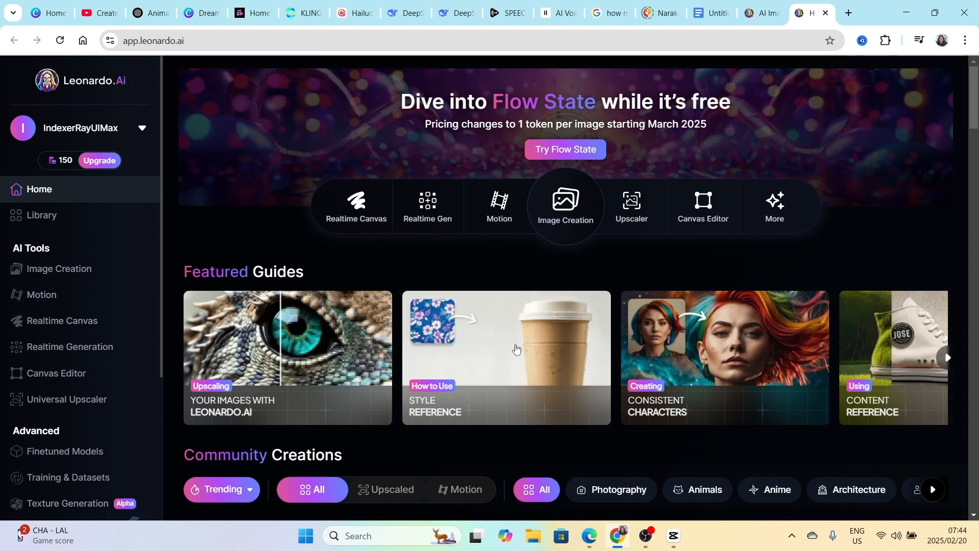
pyautogui.click(556, 216)
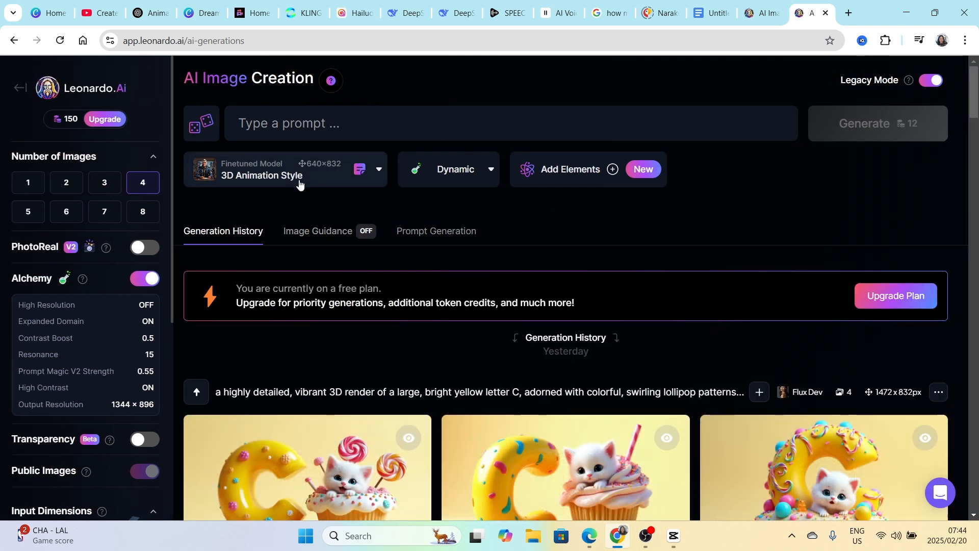
# Review the available finetuned models, keep 3D Animation Style, and set the preset style to 3D Render.
pyautogui.click(337, 178)
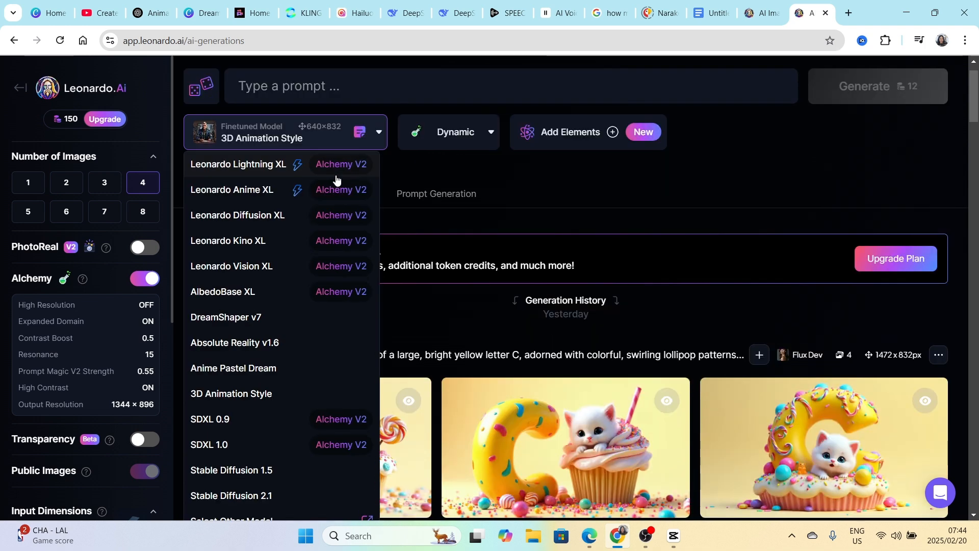
pyautogui.scroll(-4, 261, 198)
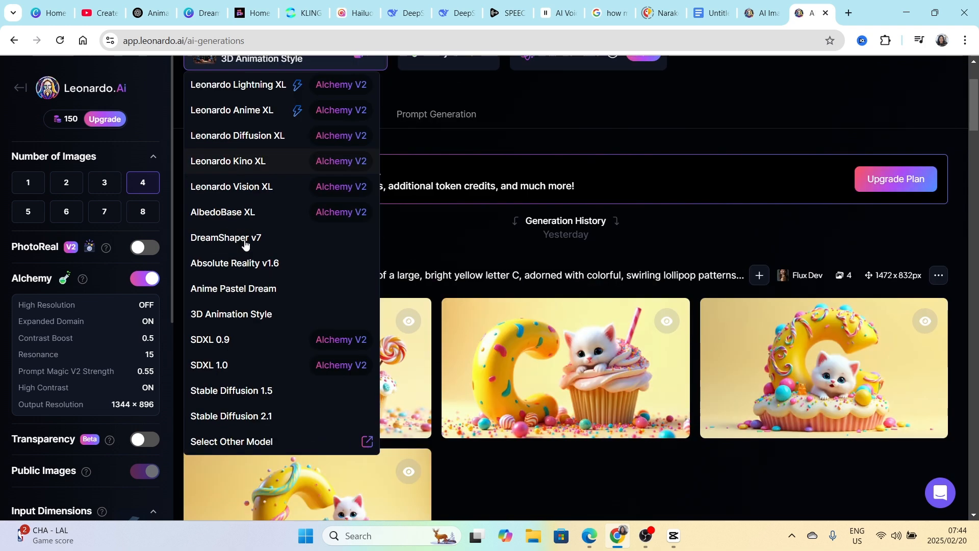
pyautogui.scroll(5, 258, 208)
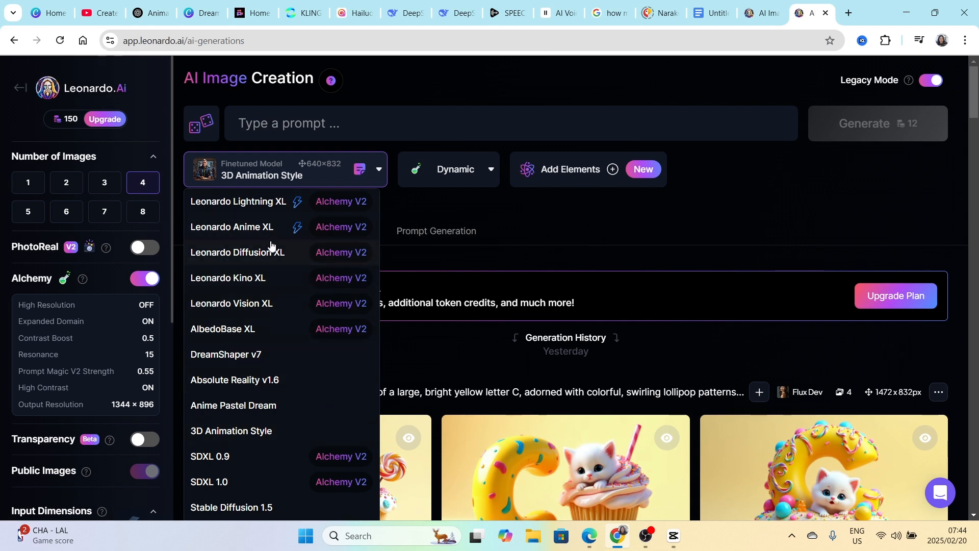
pyautogui.click(294, 179)
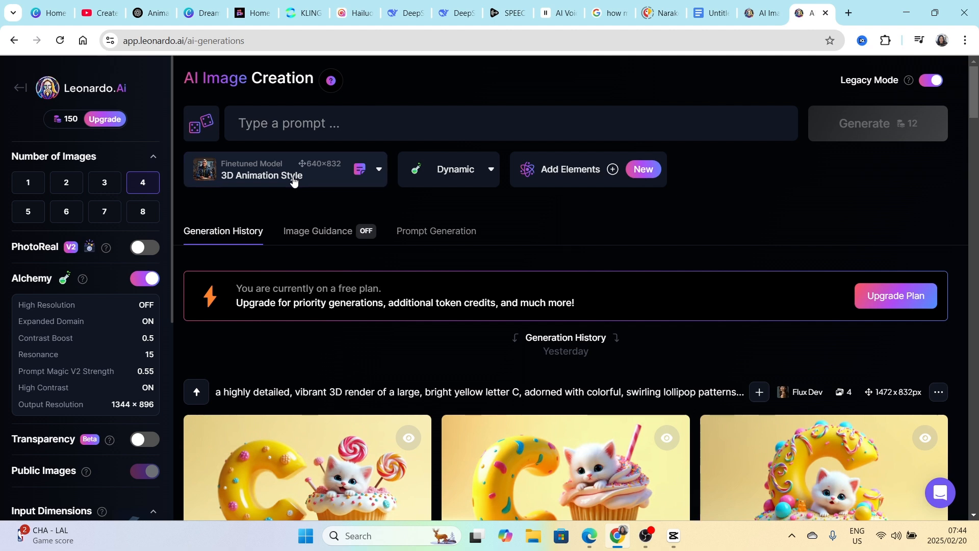
pyautogui.click(493, 173)
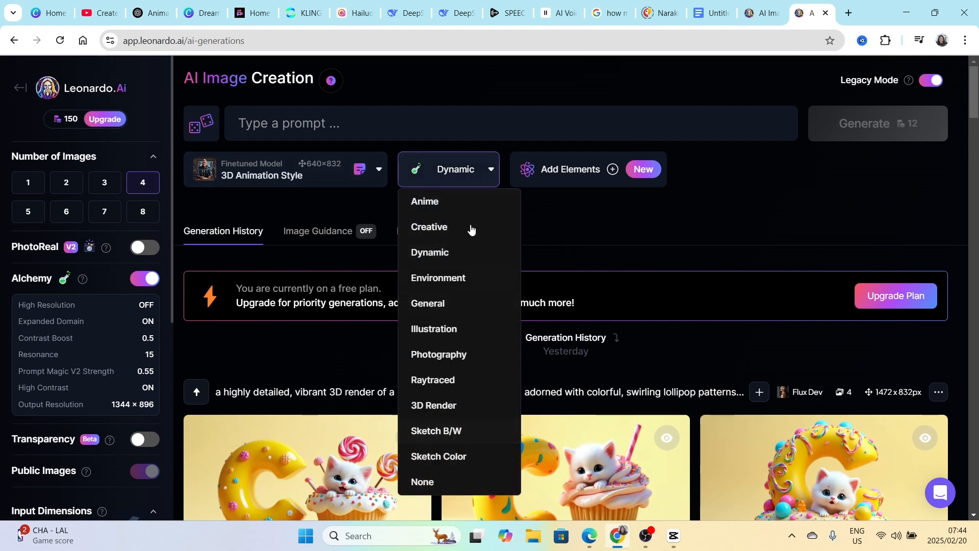
pyautogui.click(438, 409)
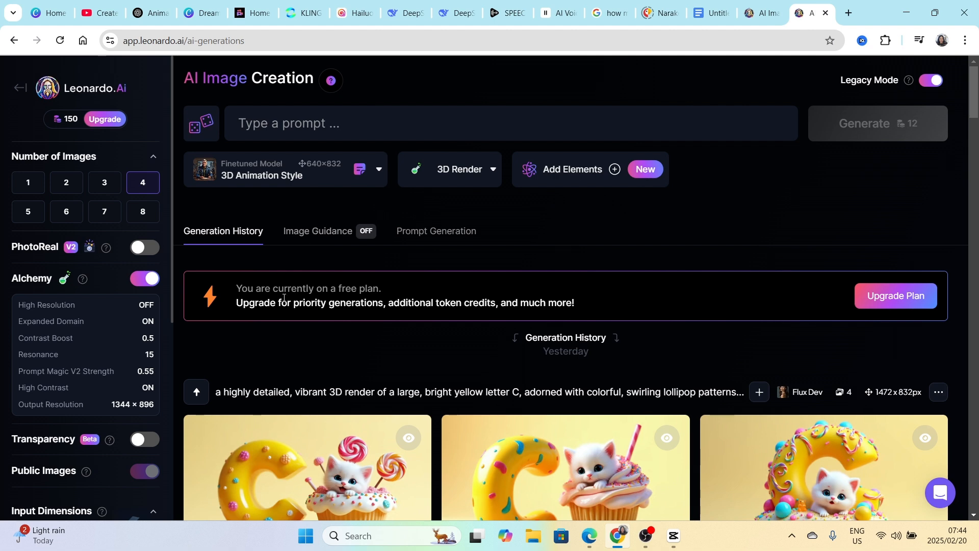
# Copy Scene 1's image prompt from the ChatGPT story script and paste it as the prompt in Leonardo.Ai.
pyautogui.click(261, 123)
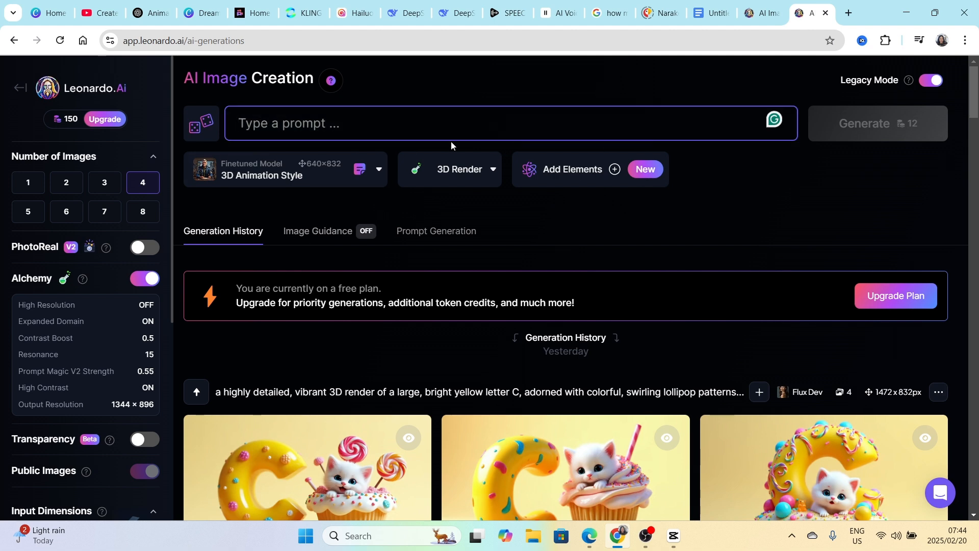
pyautogui.click(155, 16)
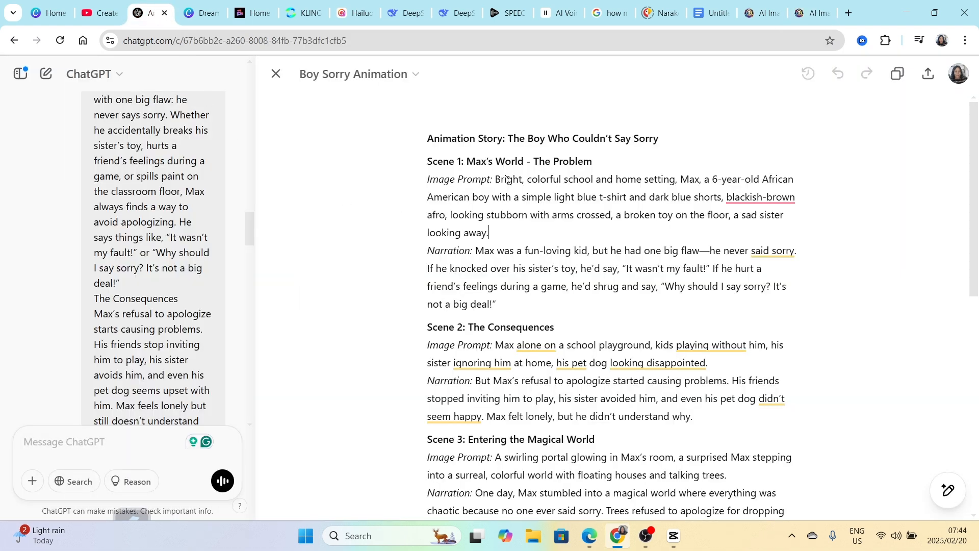
pyautogui.moveTo(496, 178); pyautogui.dragTo(518, 234)
pyautogui.hotkey('ctrl', 'c')
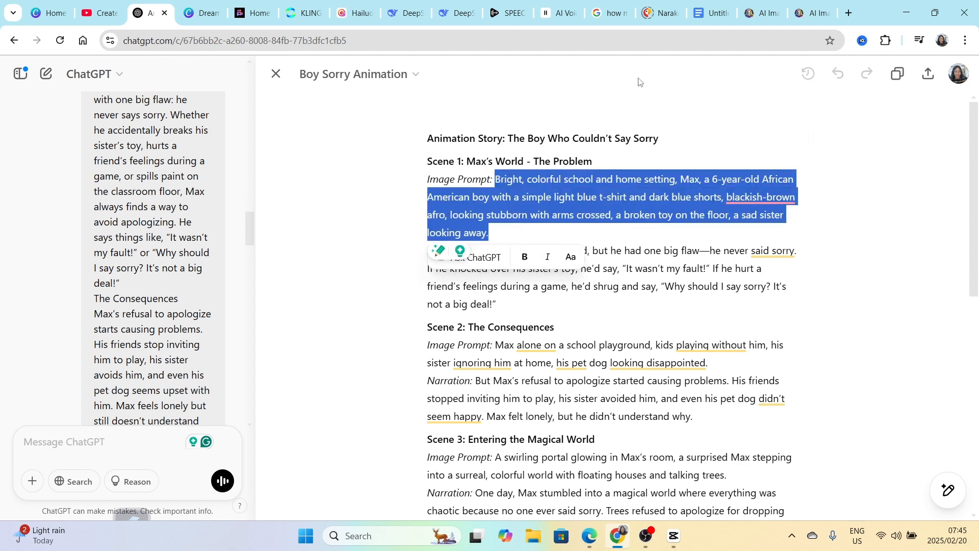
pyautogui.click(813, 12)
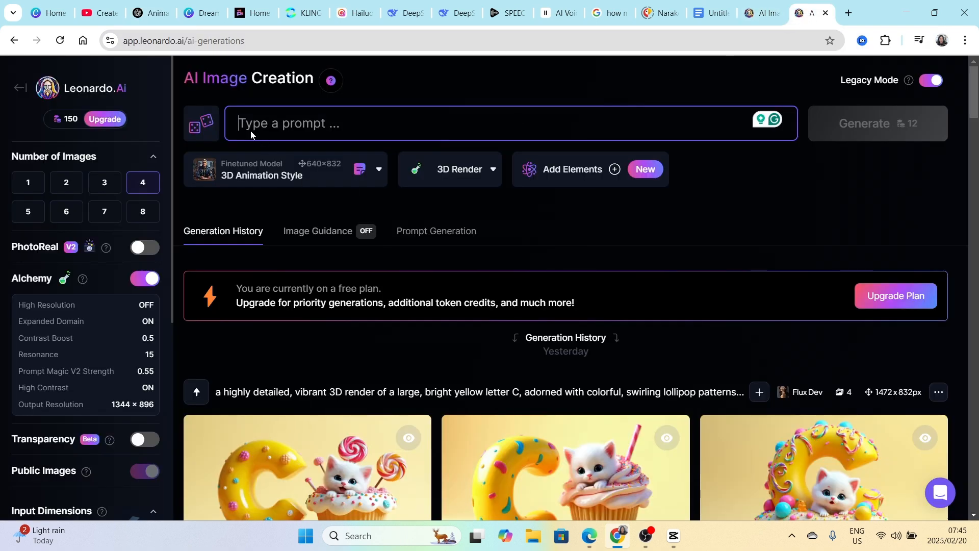
pyautogui.hotkey('ctrl', 'v')
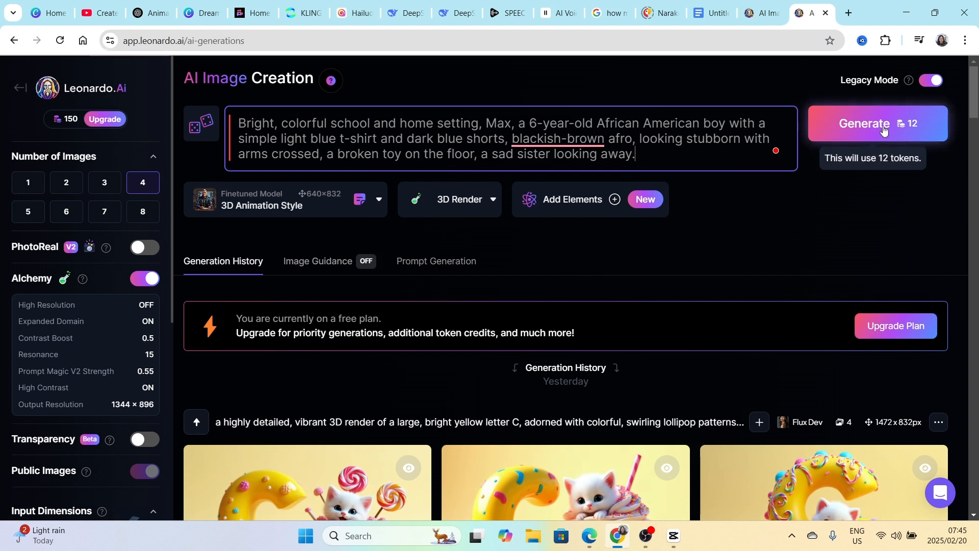
# Check the token balance and generate four images from the Scene 1 prompt.
pyautogui.moveTo(75, 128)
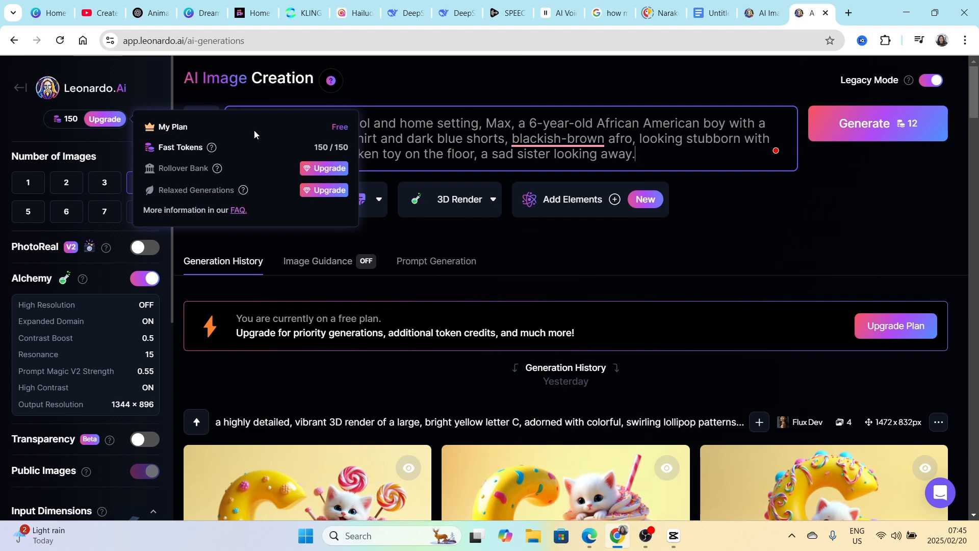
pyautogui.click(865, 131)
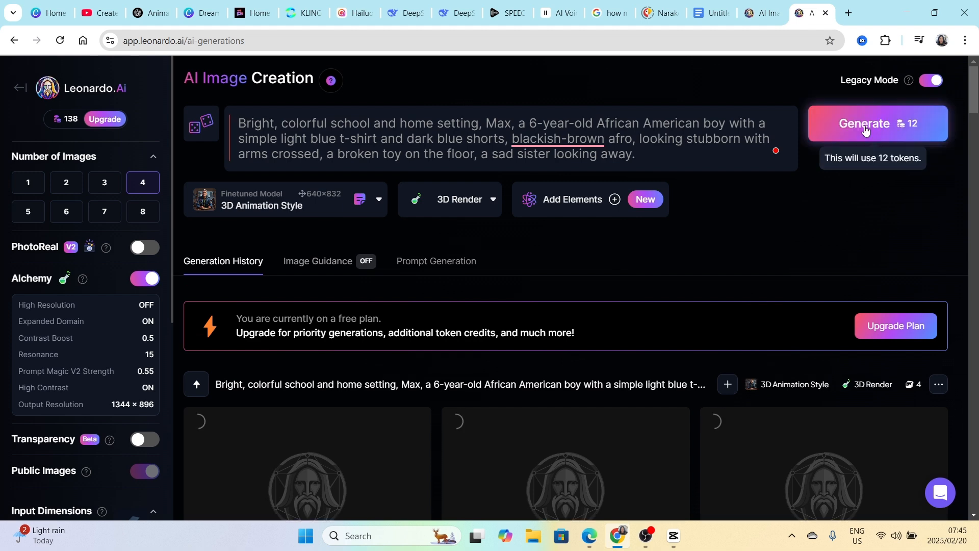
pyautogui.scroll(-4, 880, 238)
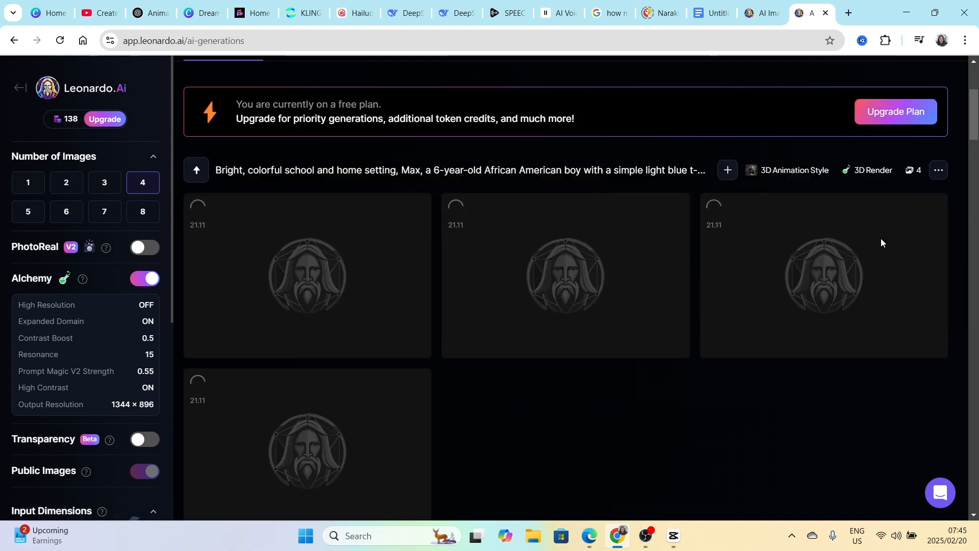
# Look over the generated story images in Leonardo.Ai, and switch to Canva's Dream Lab to view the images there.
pyautogui.click(306, 276)
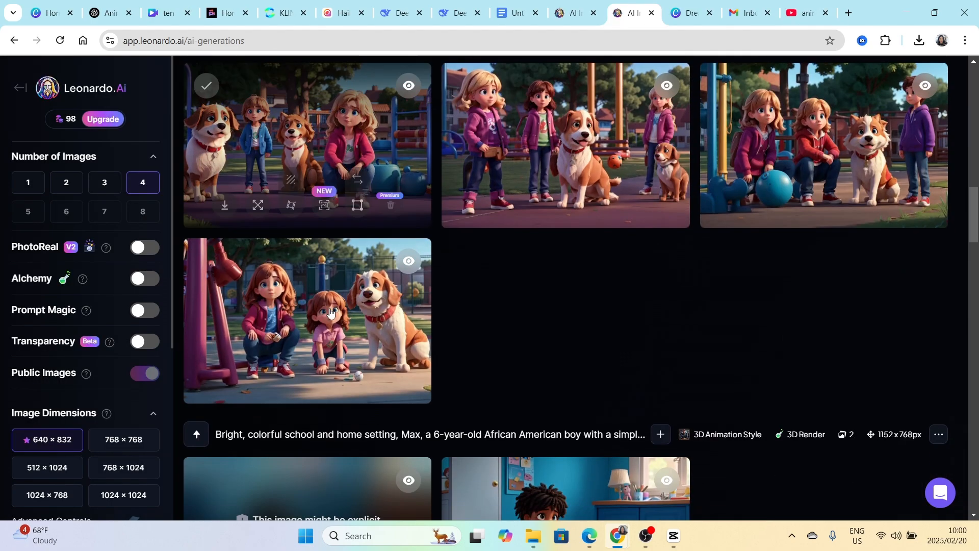
pyautogui.click(331, 142)
pyautogui.click(742, 103)
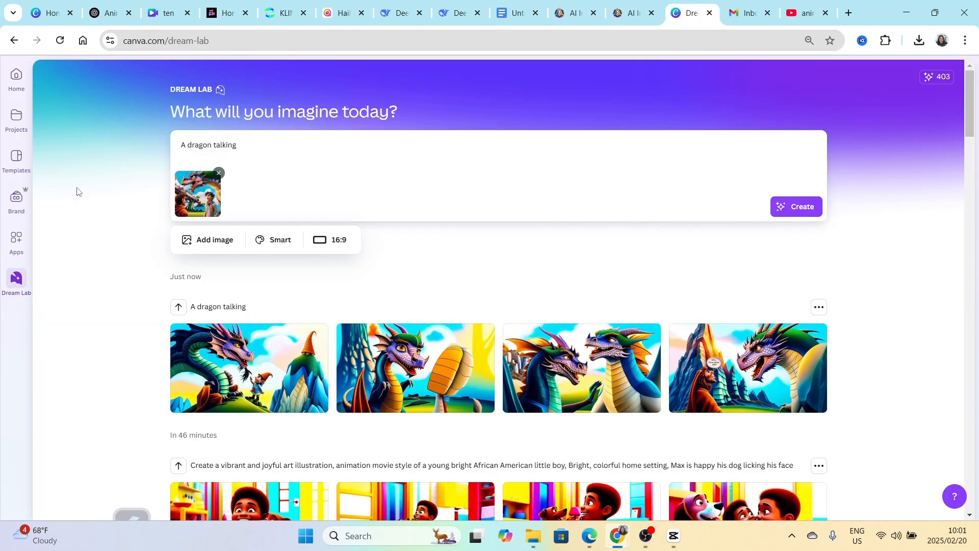
pyautogui.moveTo(443, 371)
# Return to the guide in Google Docs and highlight step 3, "Create videos using images", to review its tools.
pyautogui.click(108, 13)
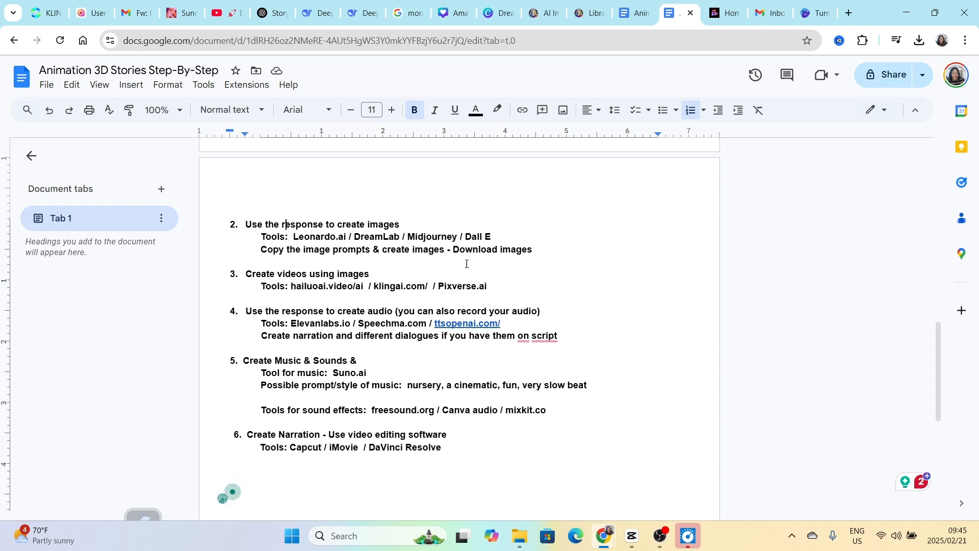
pyautogui.click(238, 280)
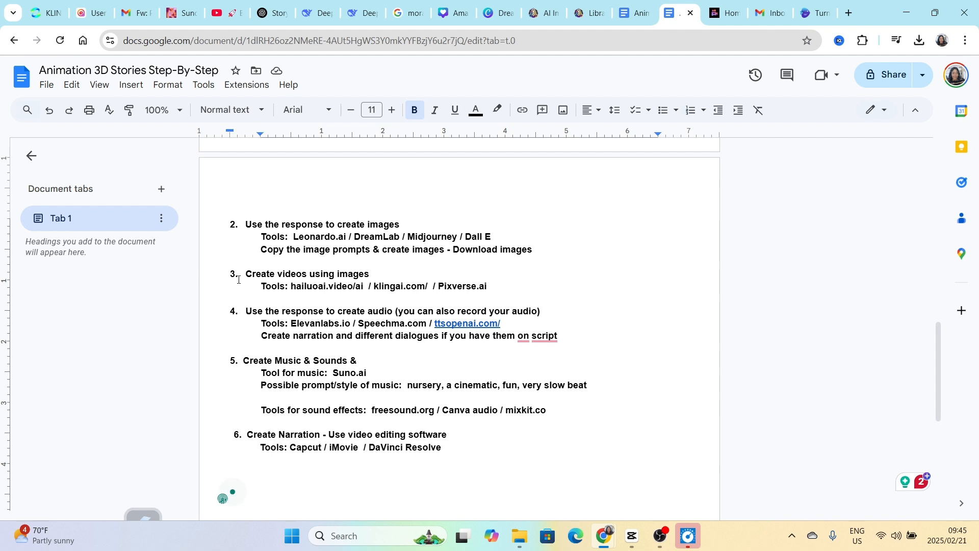
pyautogui.moveTo(246, 274); pyautogui.dragTo(370, 275)
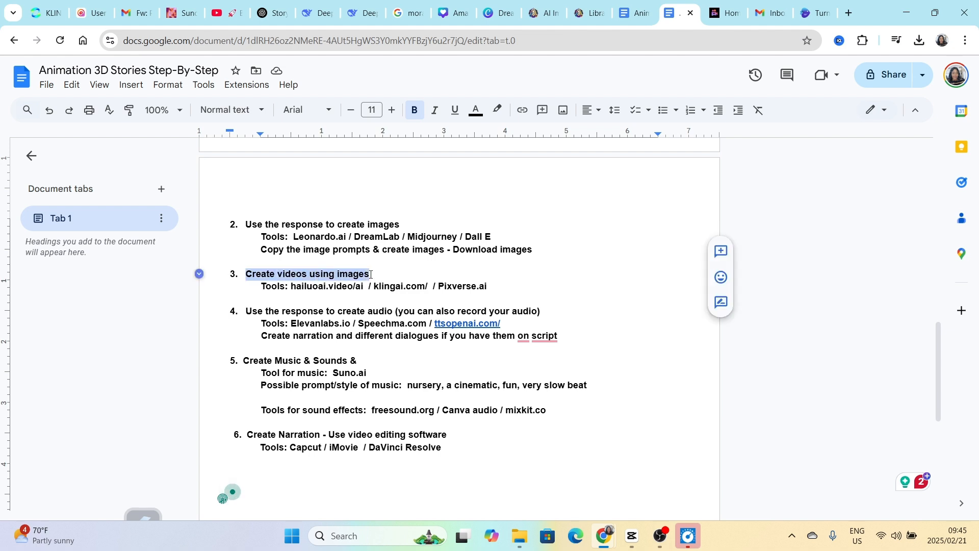
pyautogui.click(297, 297)
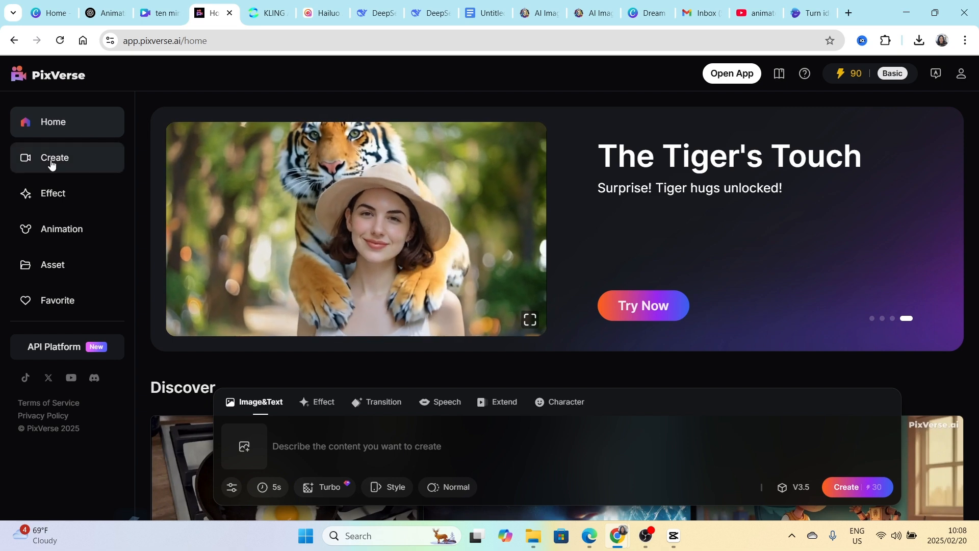
# Open PixVerse's Create page and upload the "Create a vibrant and joyful art illustration" JPG from the Untitled design folder in Downloads.
pyautogui.click(51, 162)
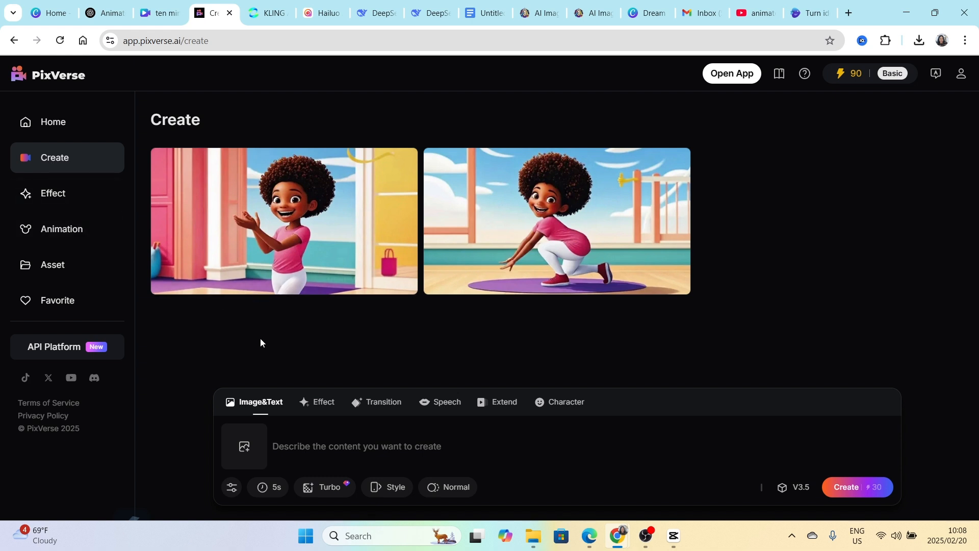
pyautogui.click(241, 447)
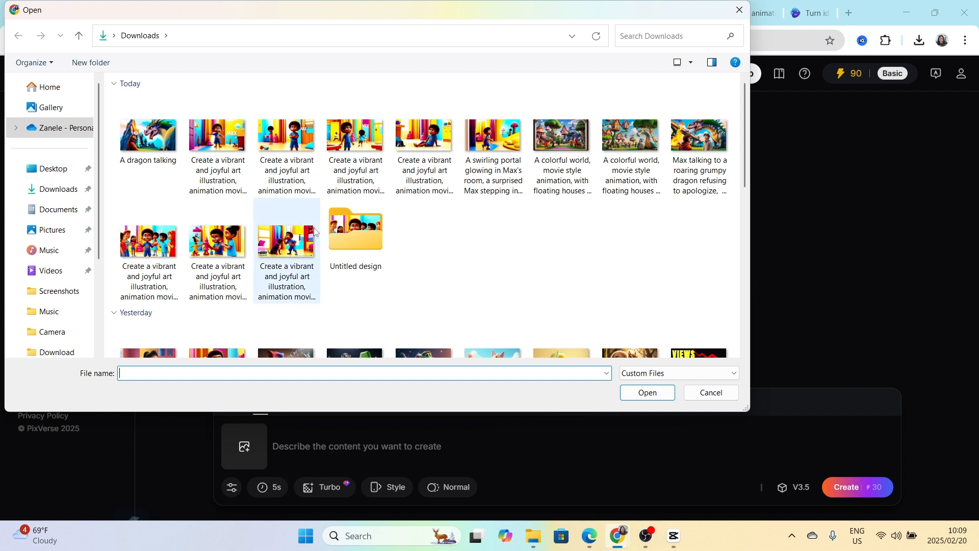
pyautogui.doubleClick(364, 231)
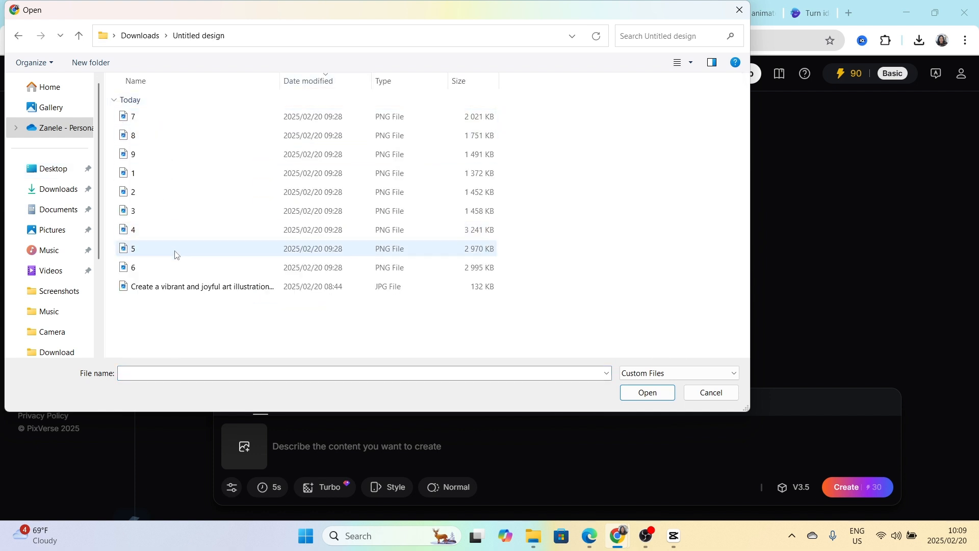
pyautogui.click(202, 286)
pyautogui.click(647, 393)
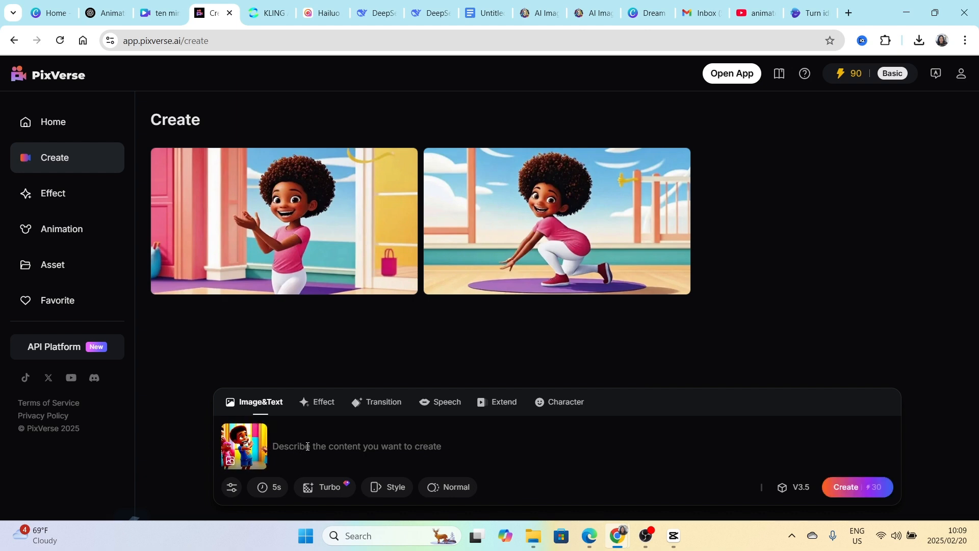
# Describe the video as "Show kids having great time" and generate it from the uploaded image.
pyautogui.write('S')
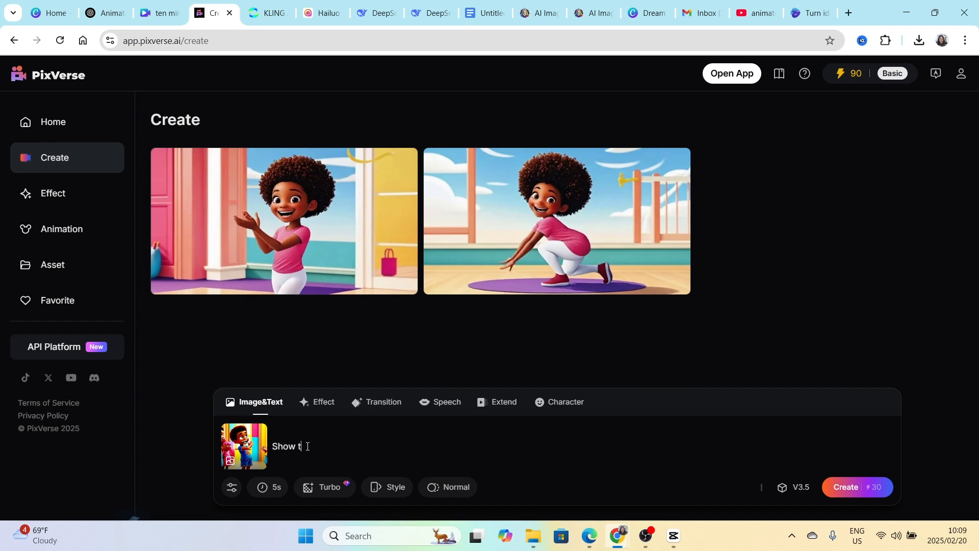
pyautogui.write('how kids having great time')
pyautogui.click(845, 488)
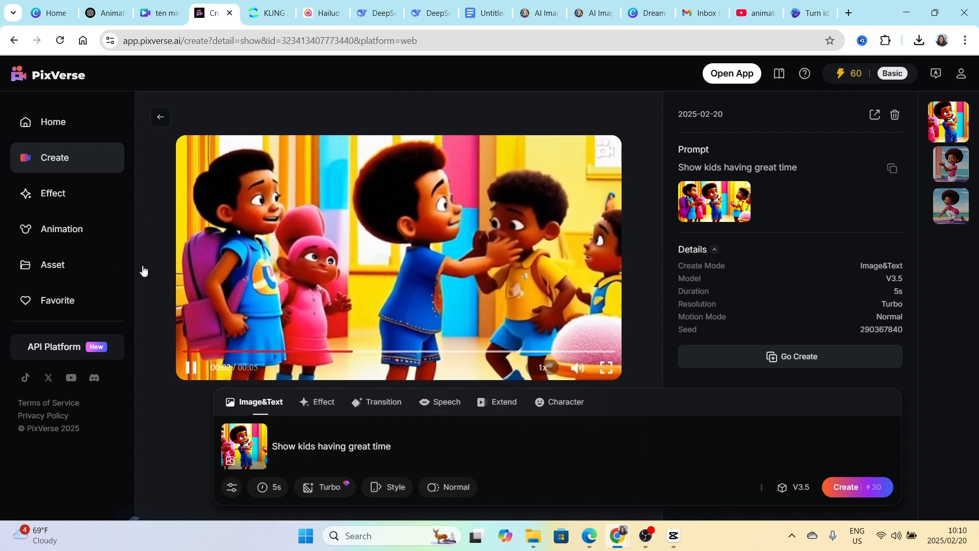
# Open the PixVerse video assets and download the newly generated video of the kids.
pyautogui.click(61, 269)
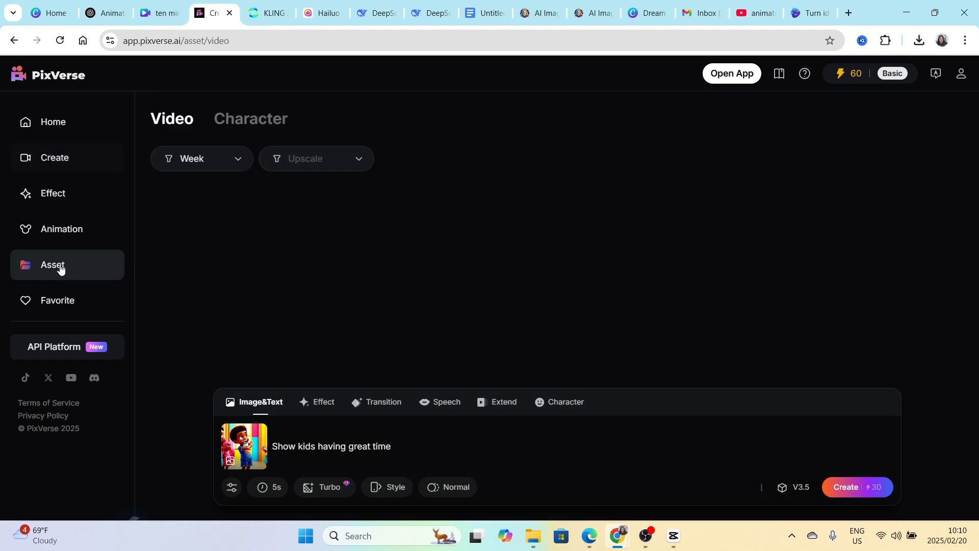
pyautogui.moveTo(335, 326)
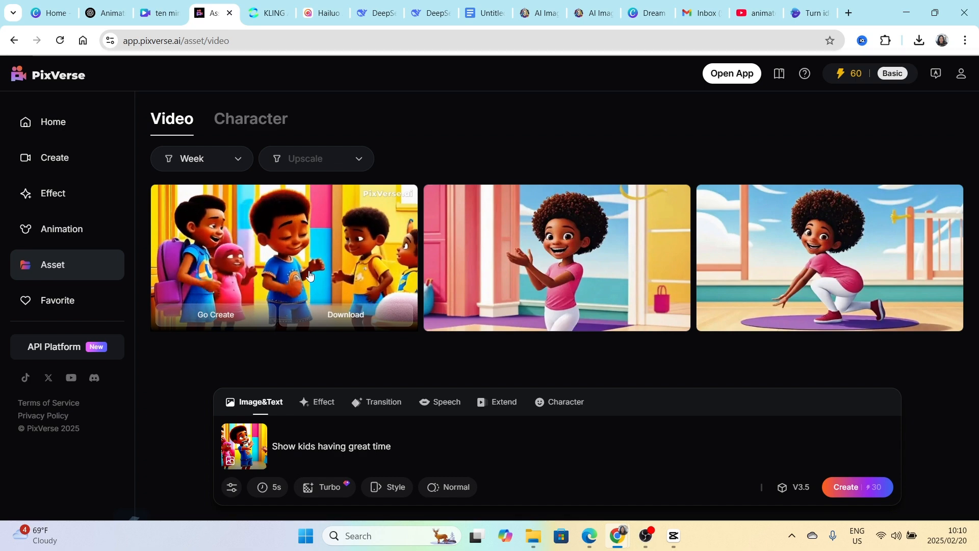
pyautogui.click(336, 314)
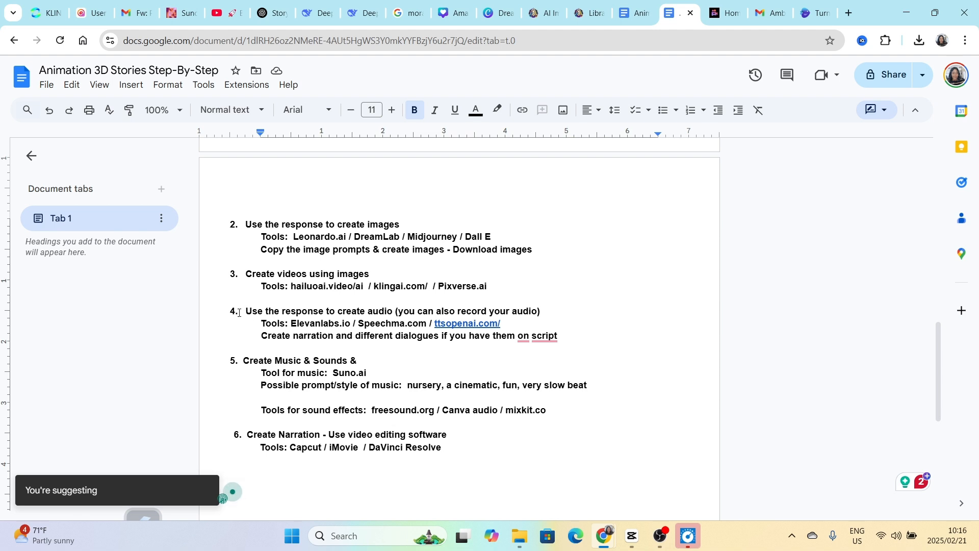
# Examine step 4 of the Google Docs guide, highlighting "Use the response to create audio" and its three audio tools.
pyautogui.moveTo(244, 312); pyautogui.dragTo(393, 311)
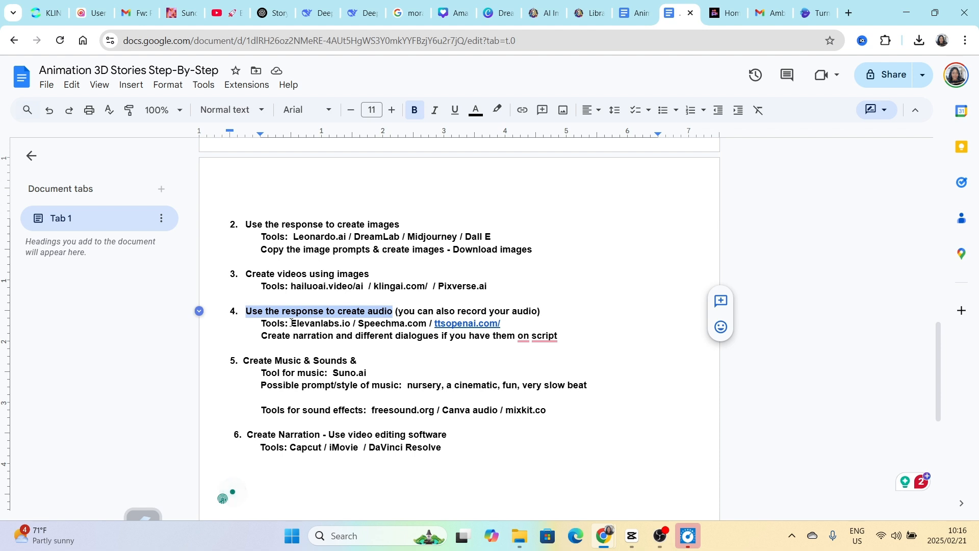
pyautogui.moveTo(292, 323); pyautogui.dragTo(508, 323)
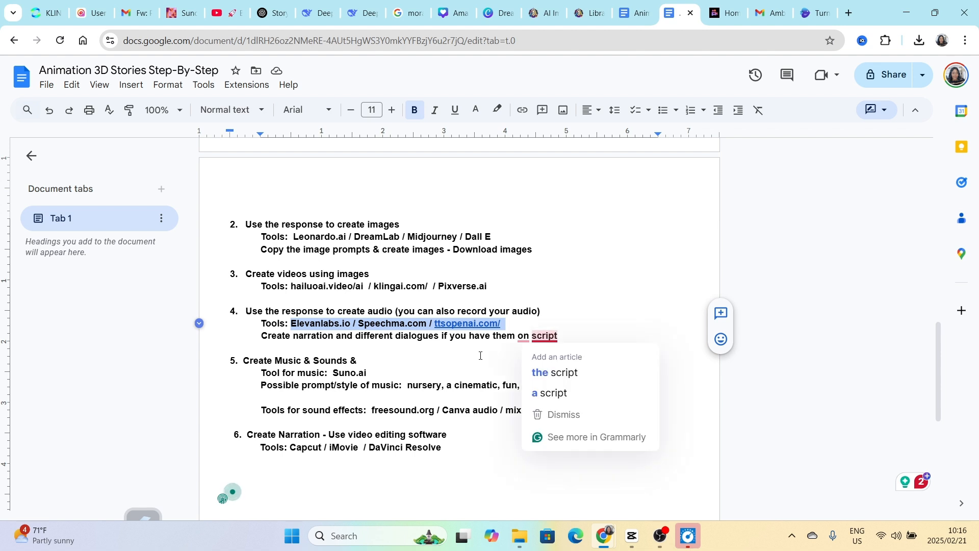
pyautogui.click(446, 353)
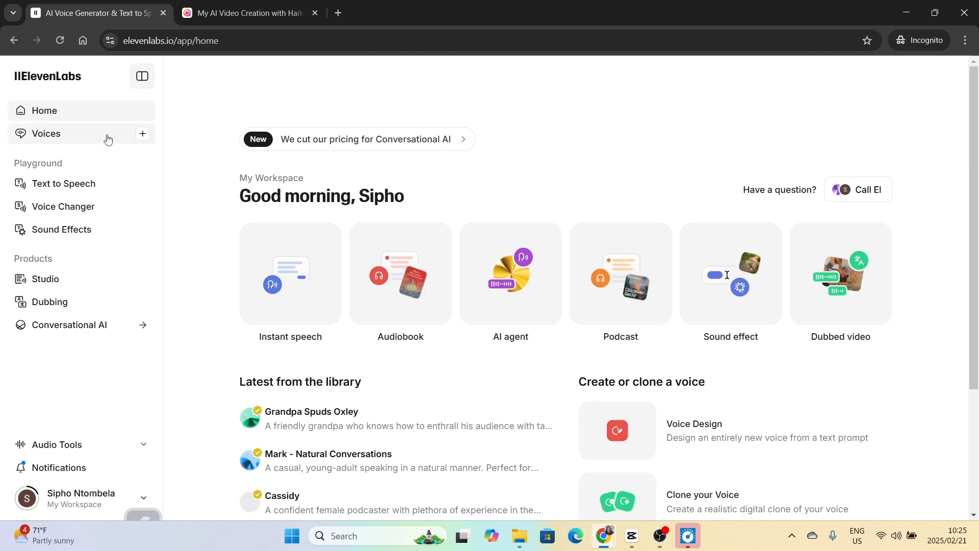
# Browse the saved ElevenLabs voices and preview the Liam narration voice.
pyautogui.click(85, 138)
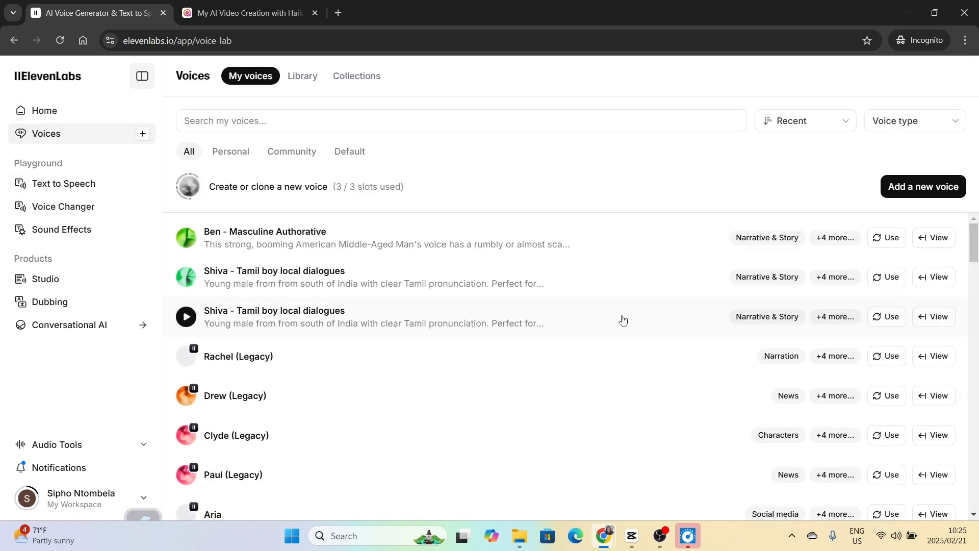
pyautogui.scroll(-9, 335, 352)
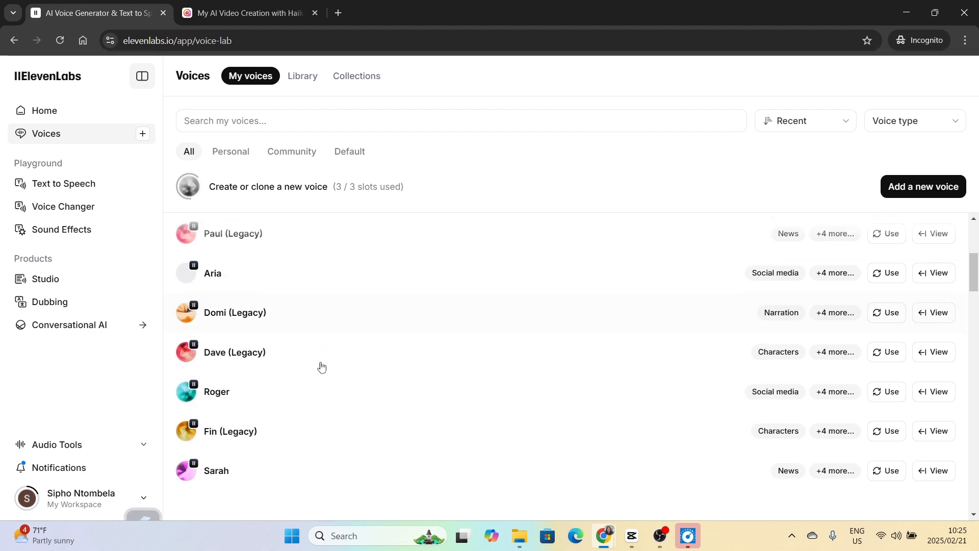
pyautogui.scroll(-9, 319, 367)
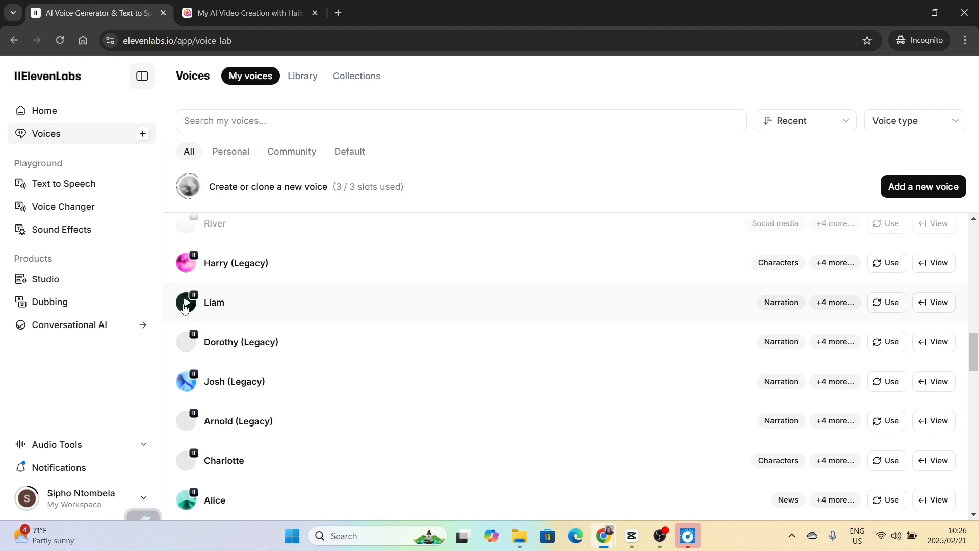
pyautogui.click(184, 306)
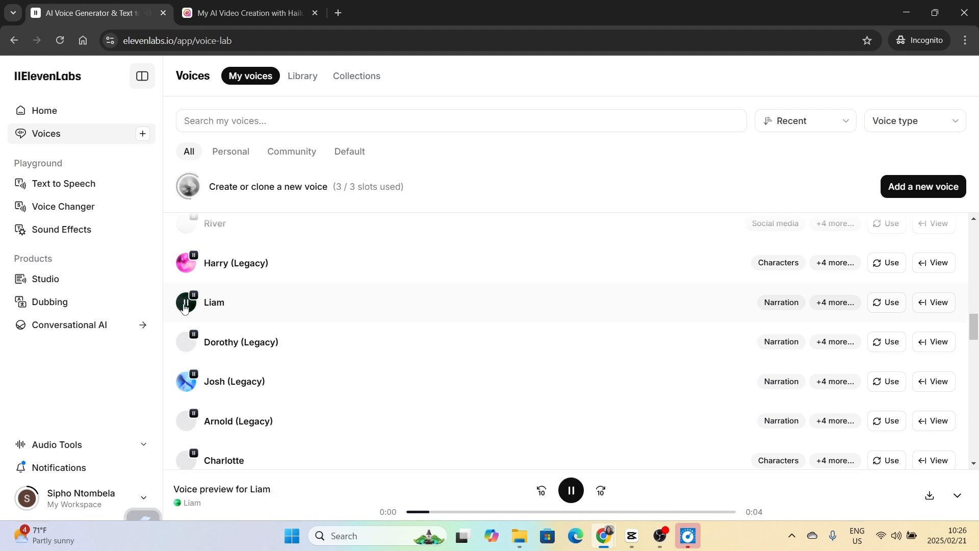
pyautogui.click(188, 309)
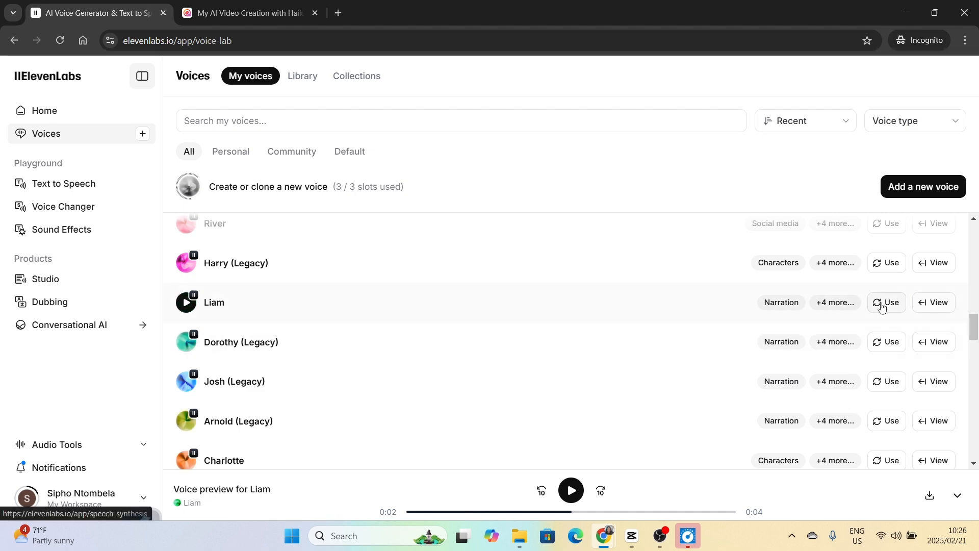
# Copy the narration paragraphs of the first four scenes from the ChatGPT story into the ElevenLabs Text to Speech editor.
pyautogui.hotkey('alt', 'Tab')
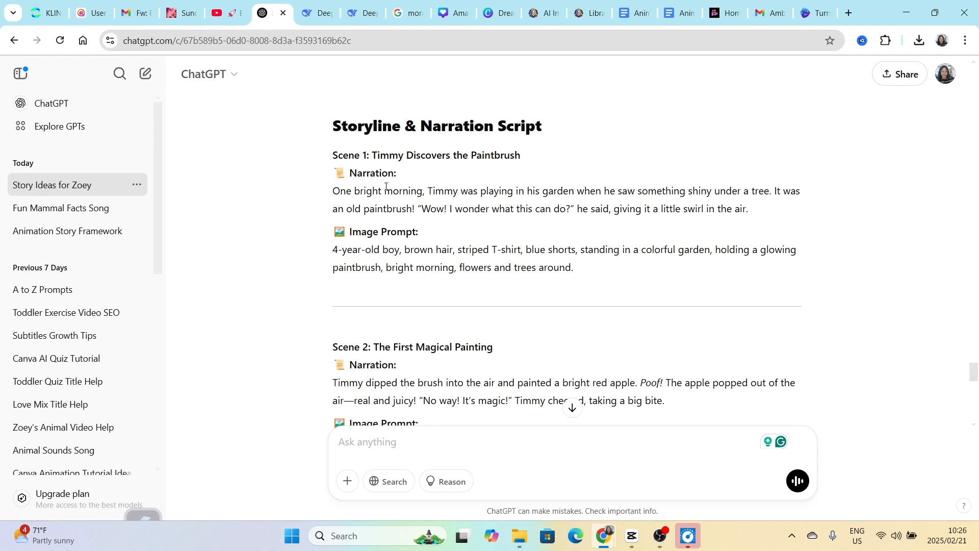
pyautogui.moveTo(338, 192); pyautogui.dragTo(756, 209)
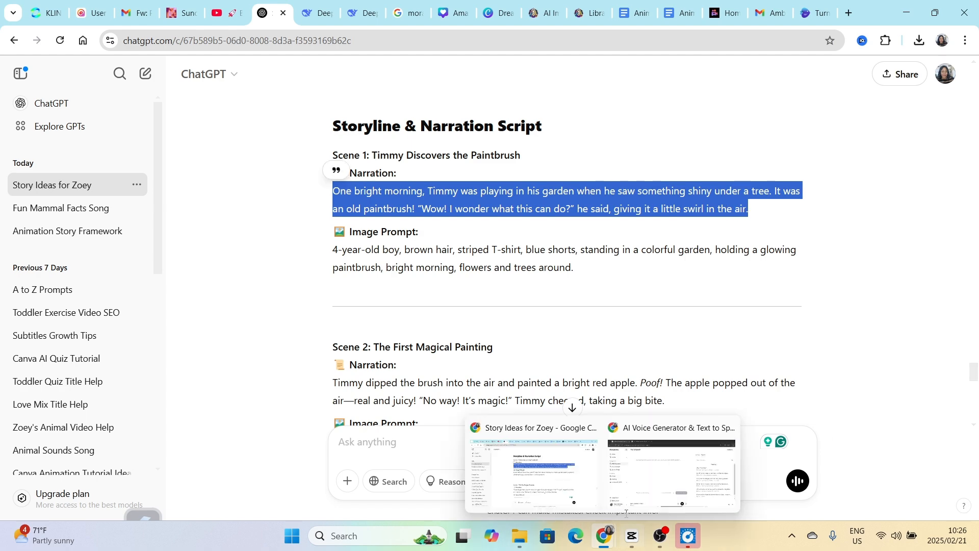
pyautogui.scroll(-2, 340, 301)
pyautogui.moveTo(339, 300); pyautogui.dragTo(685, 321)
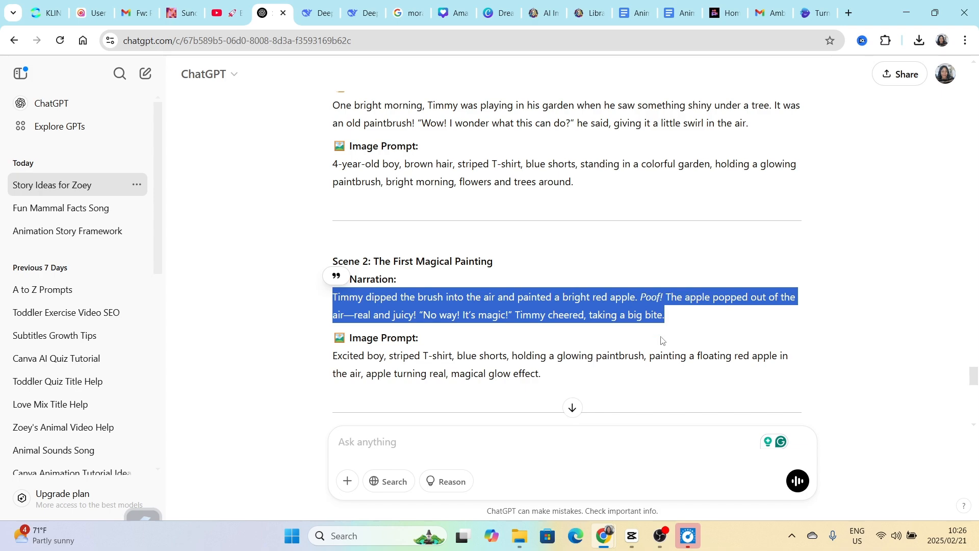
pyautogui.moveTo(333, 213); pyautogui.dragTo(709, 235)
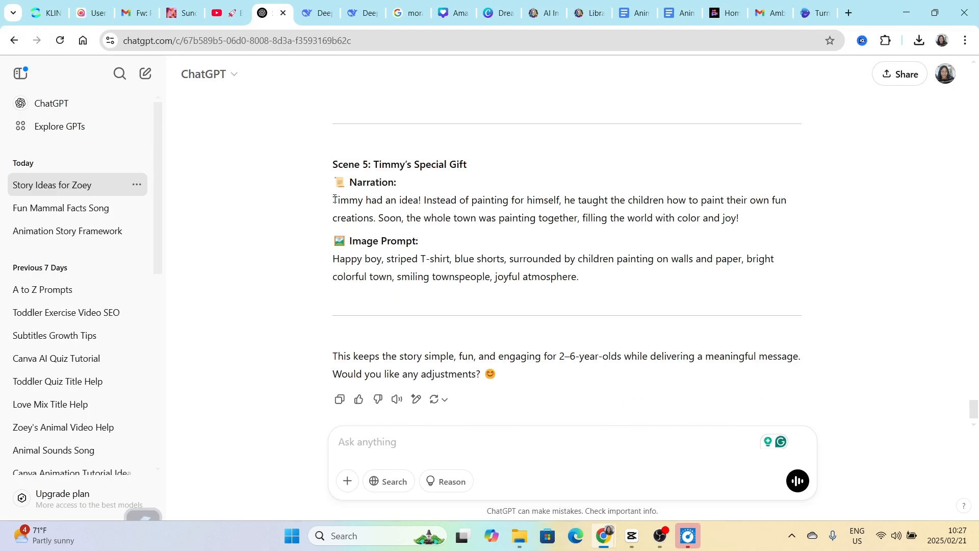
# Copy the Scene 5 narration from ChatGPT and paste it as the last paragraph of the ElevenLabs speech text.
pyautogui.moveTo(334, 199); pyautogui.dragTo(742, 219)
pyautogui.hotkey('ctrl', 'c')
pyautogui.click(604, 535)
pyautogui.click(427, 374)
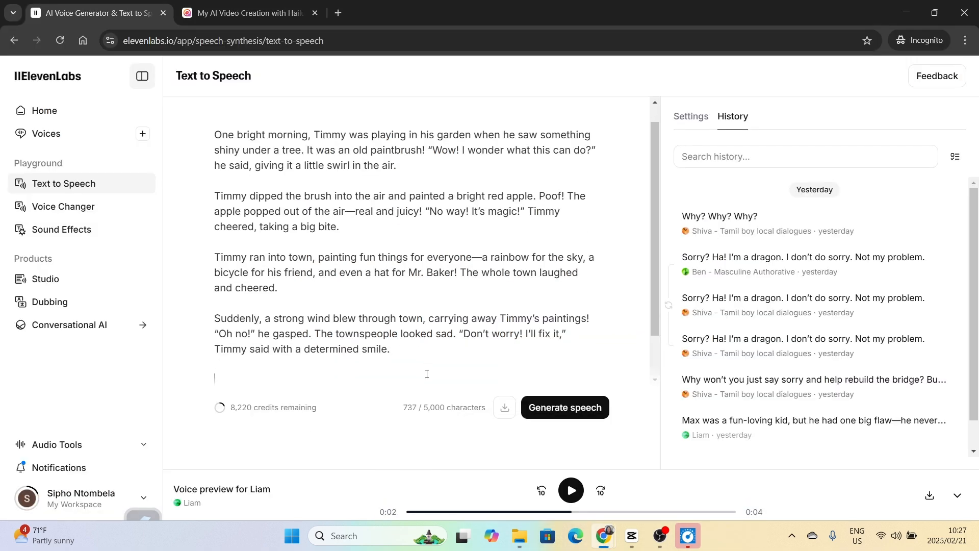
pyautogui.hotkey('ctrl', 'v')
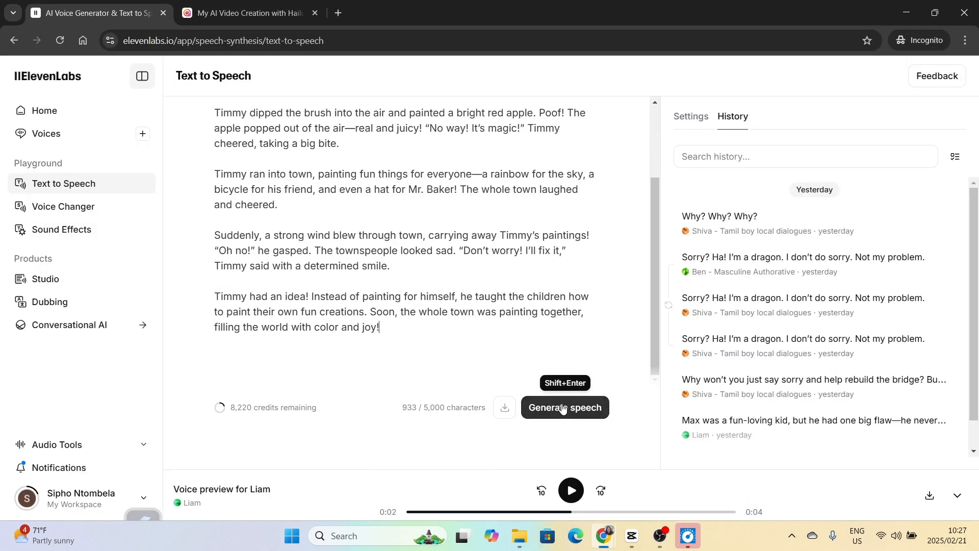
pyautogui.scroll(3, 478, 228)
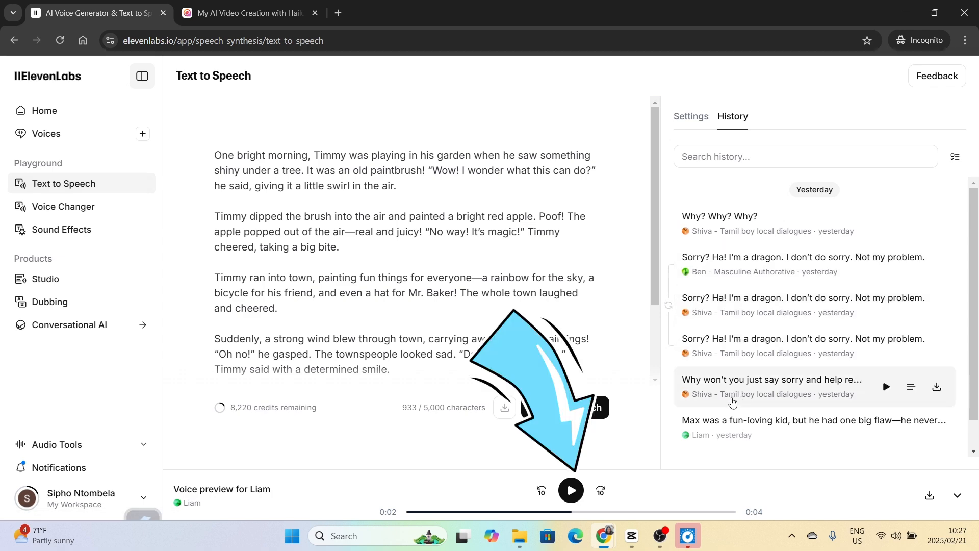
# Listen to part of Liam's "Max was a fun-loving kid" narration from the speech history.
pyautogui.scroll(-1, 714, 403)
pyautogui.click(699, 407)
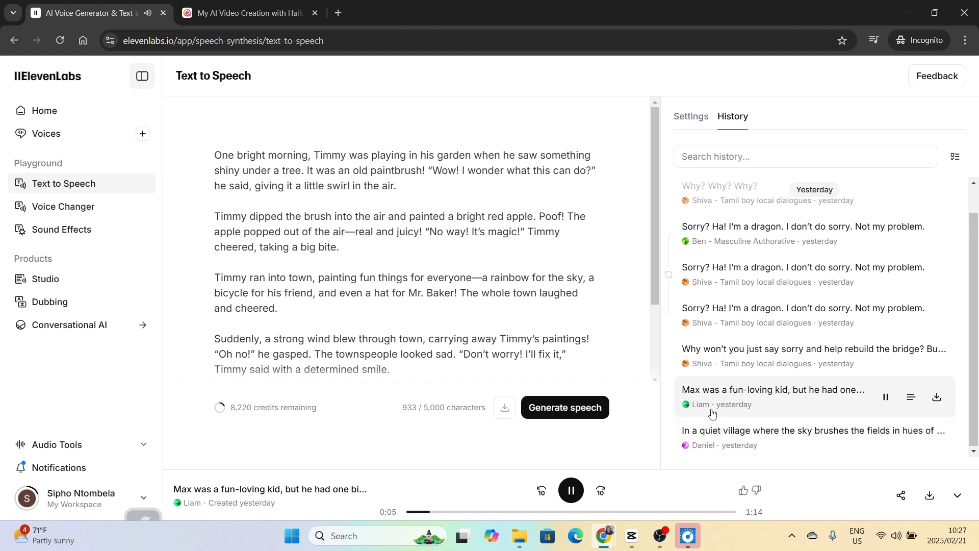
pyautogui.click(571, 490)
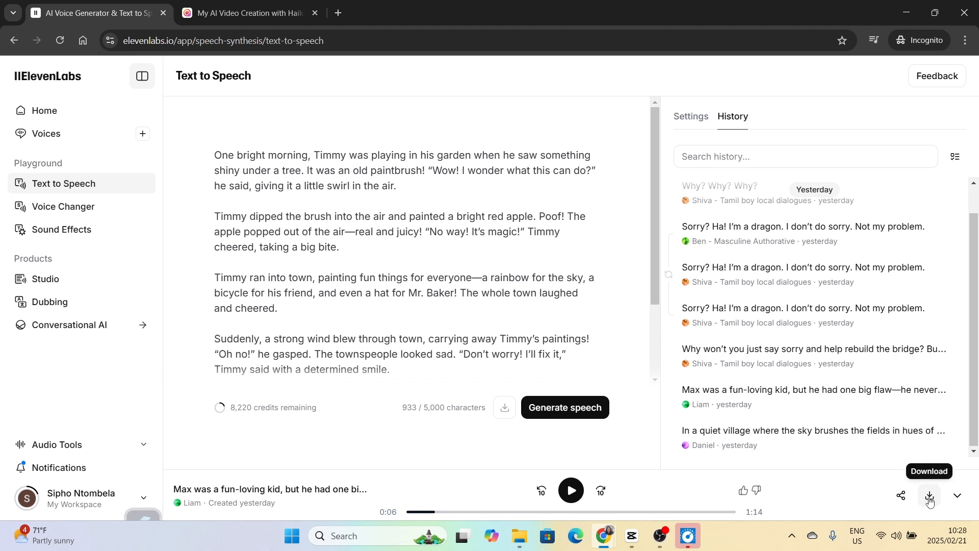
# Listen to Shiva's "Why? Why? Why?" clip and Ben's "Sorry? Ha! I'm a dragon" clip from the speech history.
pyautogui.scroll(1, 711, 301)
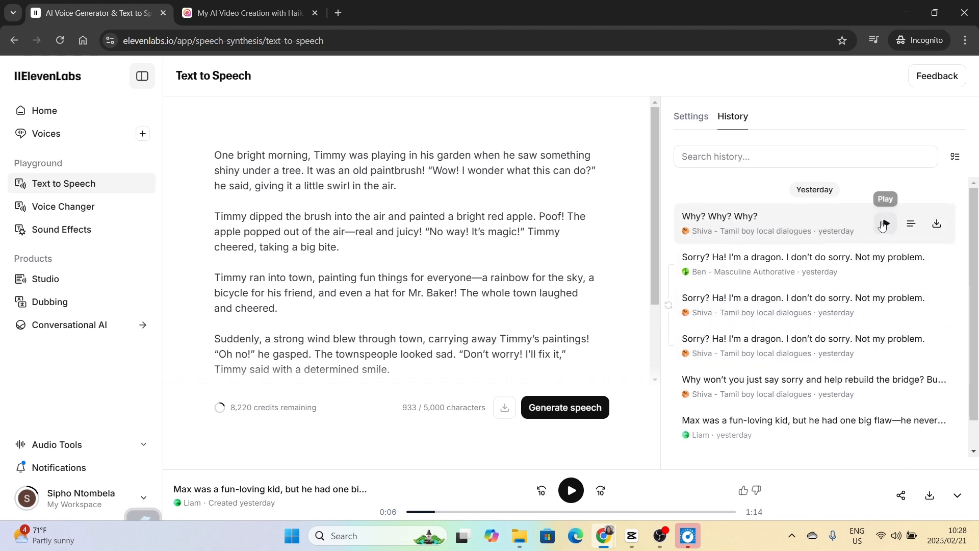
pyautogui.click(885, 223)
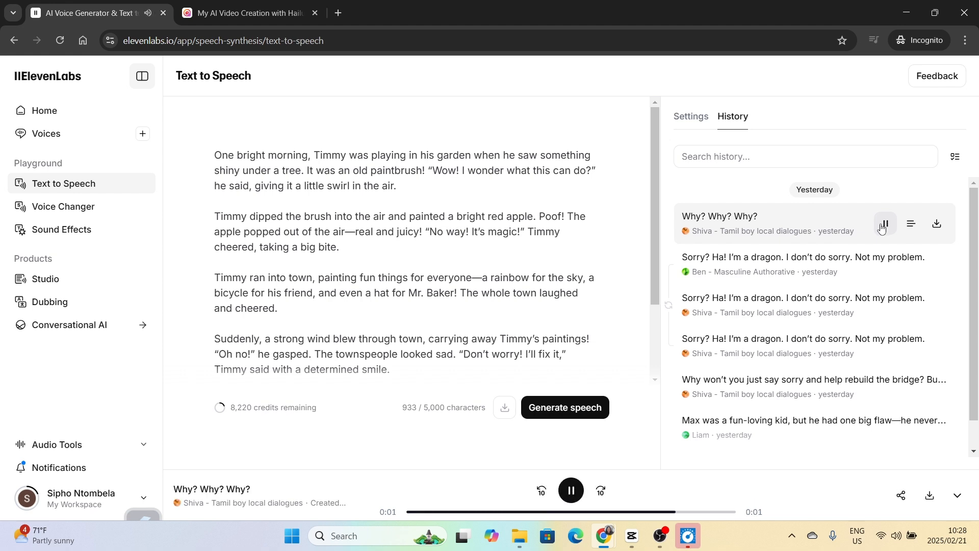
pyautogui.scroll(-1, 815, 265)
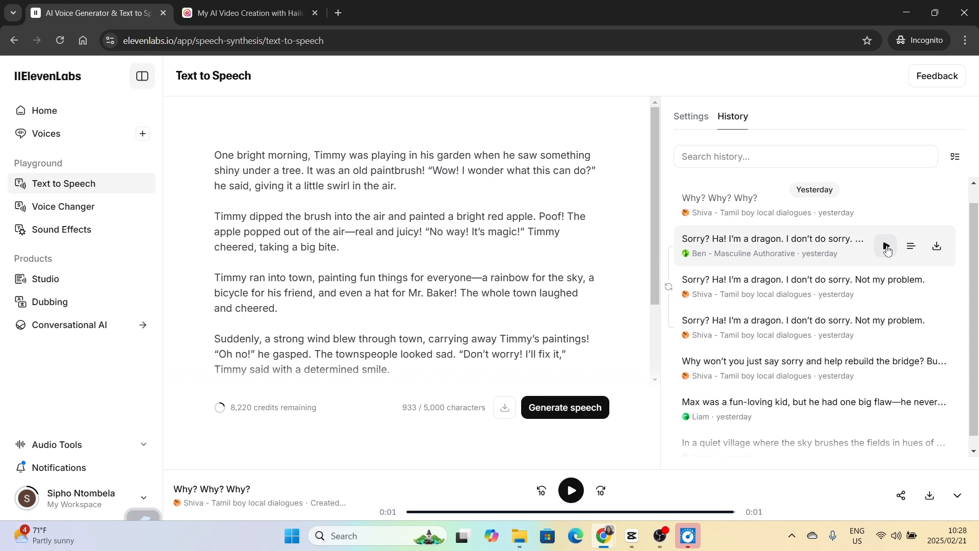
pyautogui.click(886, 246)
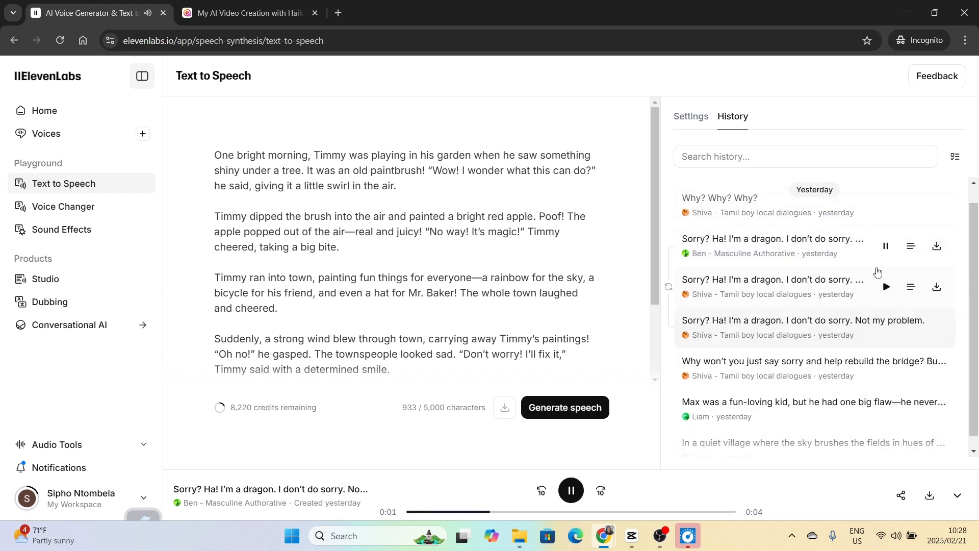
pyautogui.click(885, 246)
pyautogui.click(906, 12)
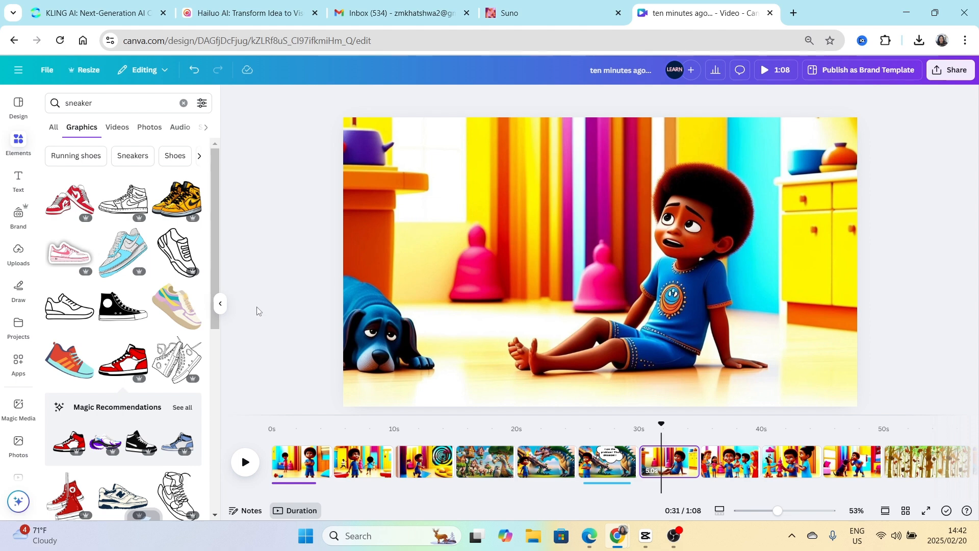
# In the Canva video, add the red high-top sneaker graphic, shrink and rotate it to about 79°, and fit a pair over the boy's bare feet.
pyautogui.click(129, 356)
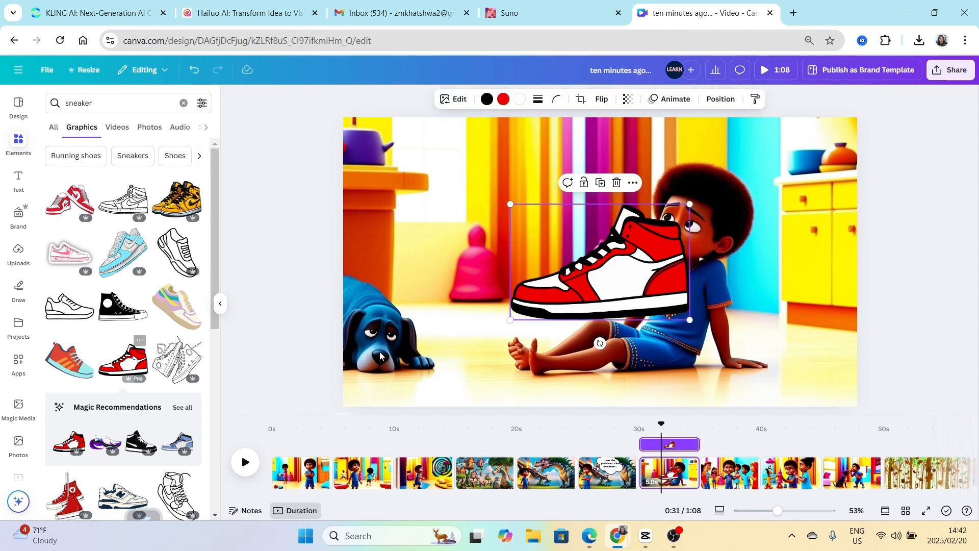
pyautogui.moveTo(692, 203); pyautogui.dragTo(566, 282)
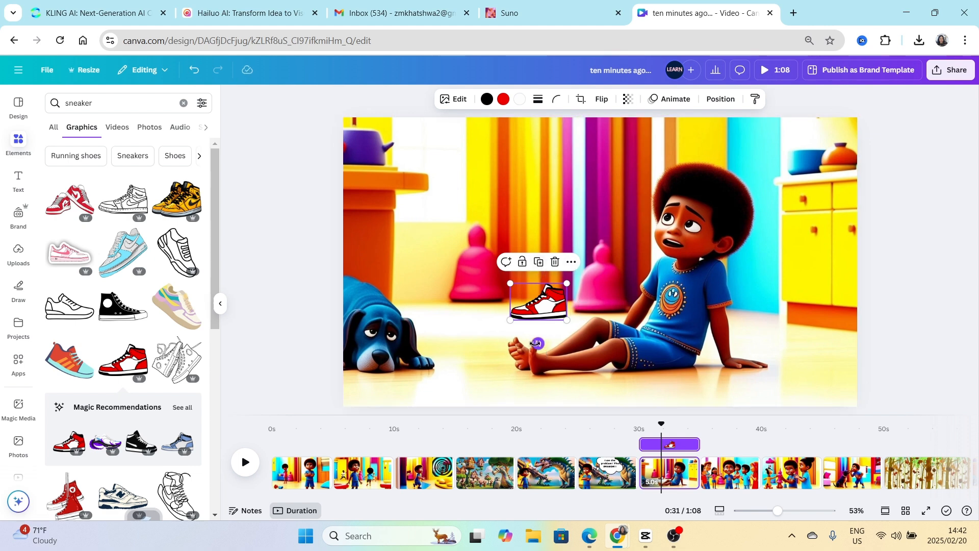
pyautogui.moveTo(538, 344); pyautogui.dragTo(451, 328)
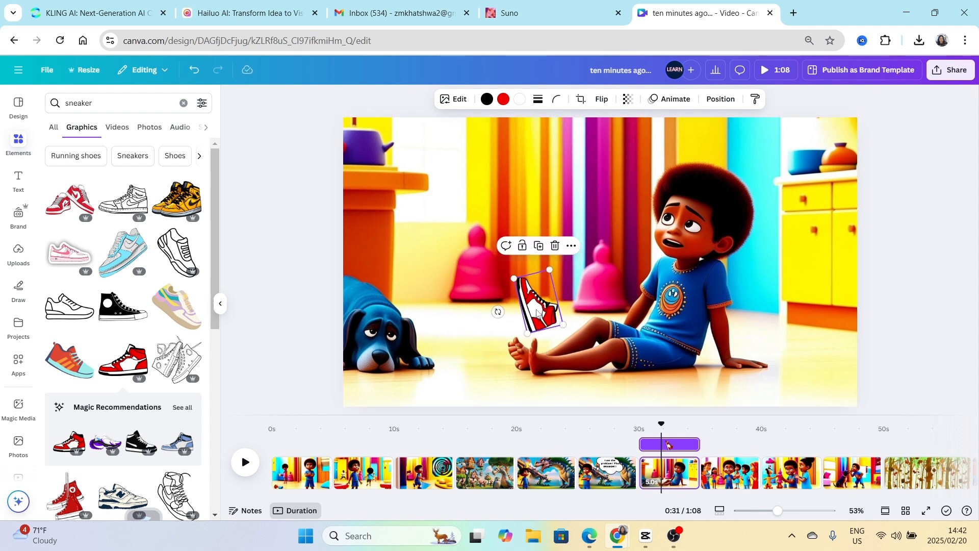
pyautogui.moveTo(539, 308); pyautogui.dragTo(568, 372)
pyautogui.moveTo(500, 357); pyautogui.dragTo(501, 355)
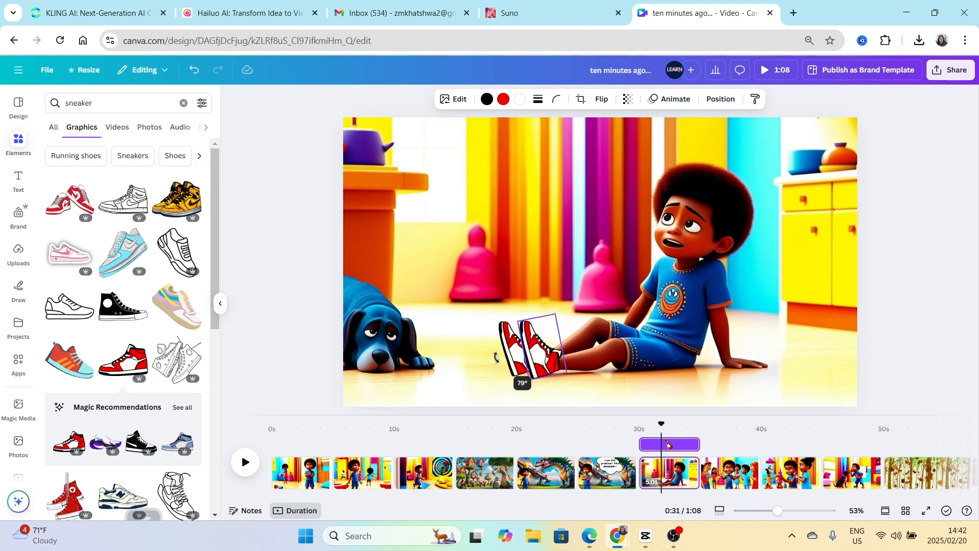
pyautogui.click(471, 411)
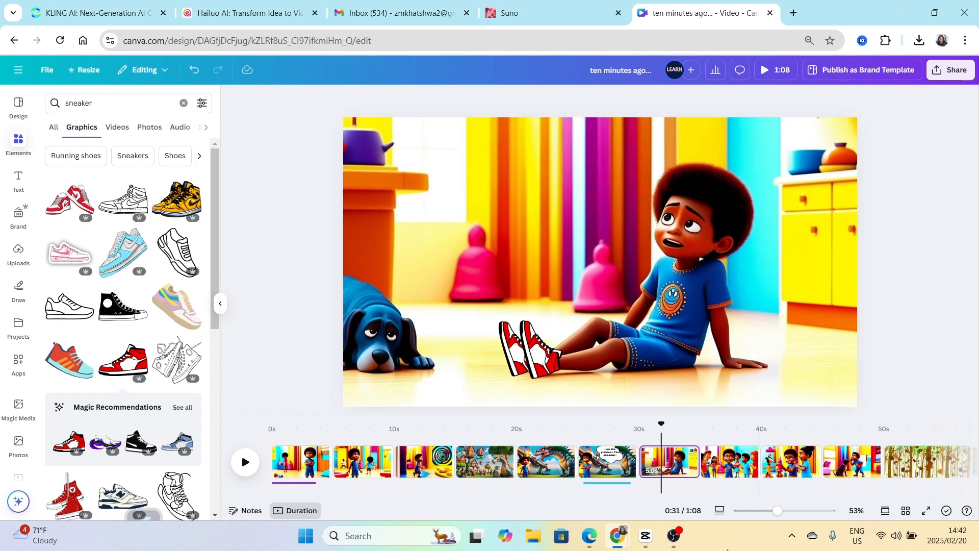
# Switch to CapCut, place Why - Max.mp3 beneath the image clip at the timeline's start, and play the scene from the beginning.
pyautogui.click(51, 154)
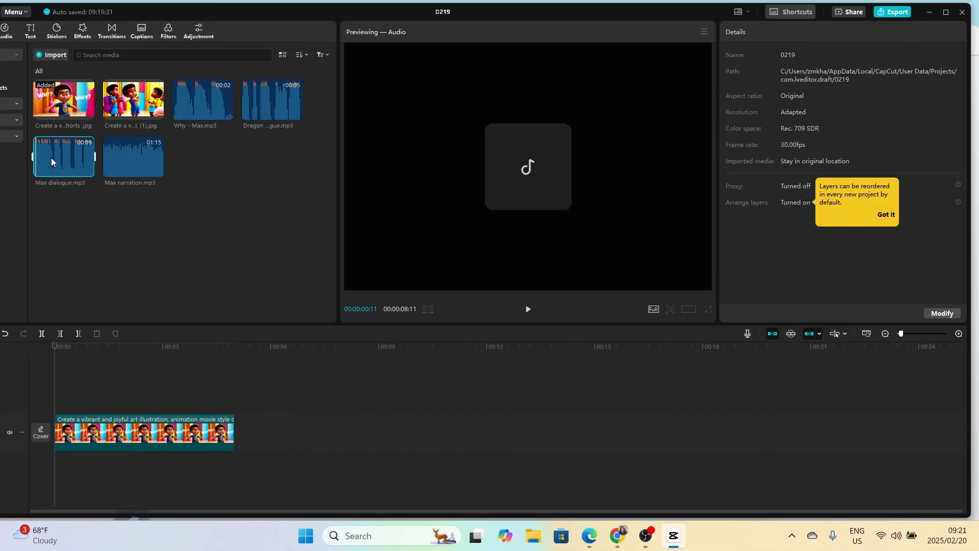
pyautogui.click(200, 115)
pyautogui.moveTo(200, 115); pyautogui.dragTo(66, 456)
pyautogui.press('space')
pyautogui.press('Home')
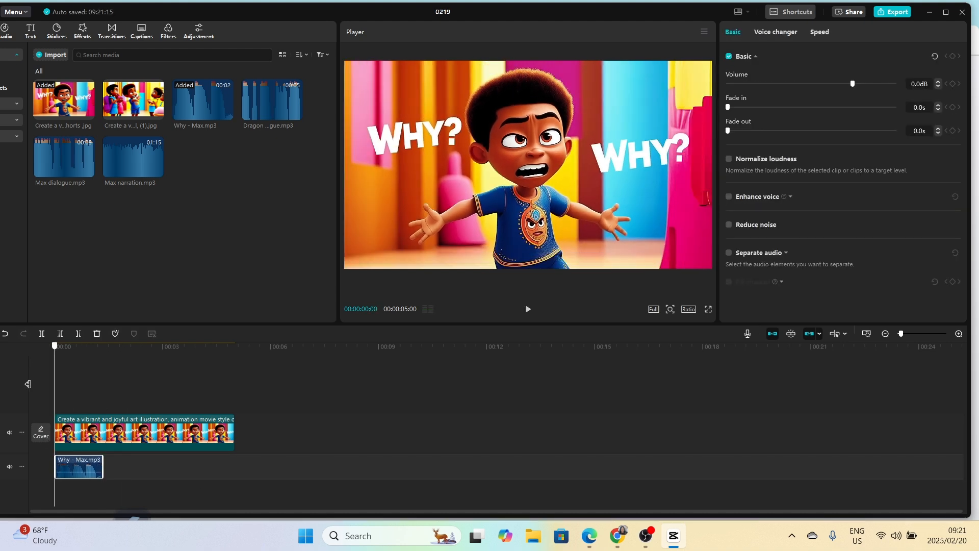
pyautogui.press('space')
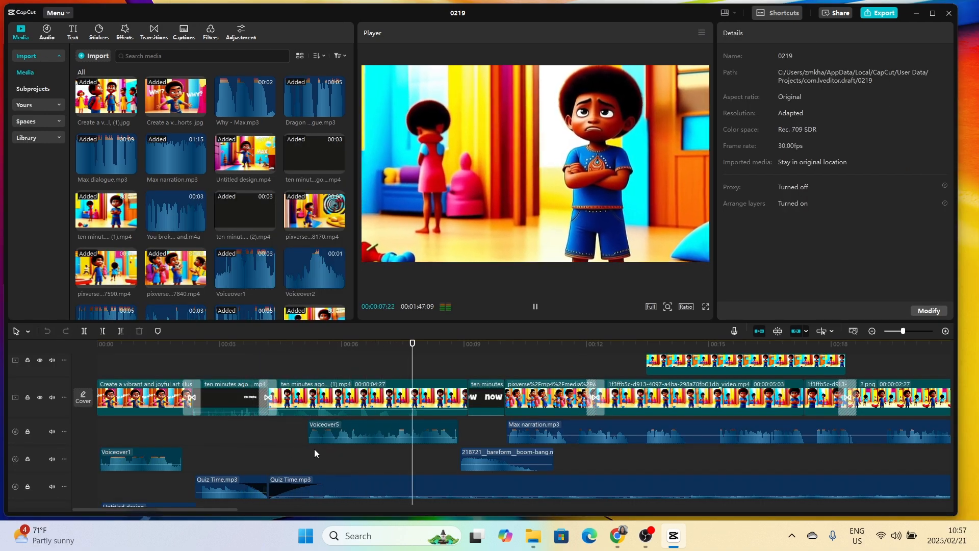
# Pause the edited story and inspect the Max narration and Quiz Time audio clips along the CapCut timeline.
pyautogui.press('space')
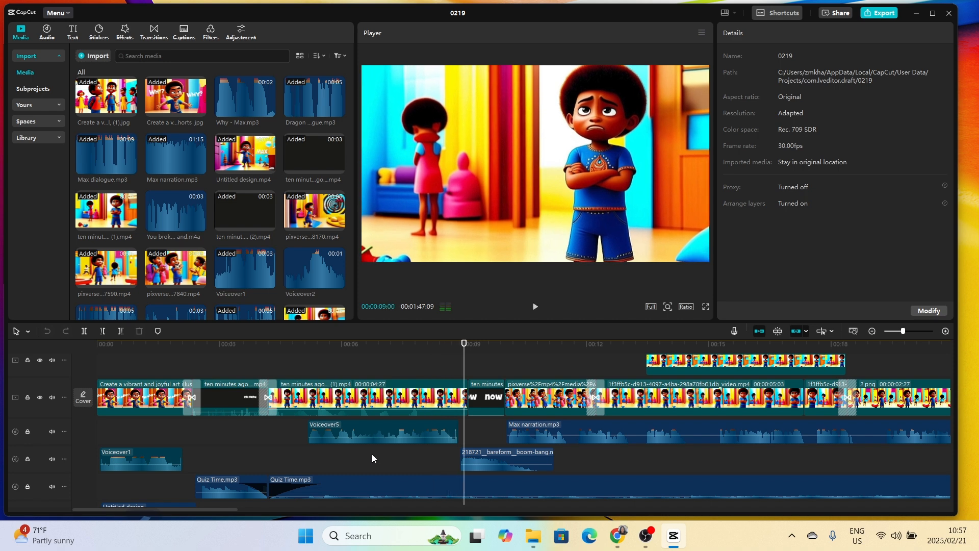
pyautogui.click(592, 458)
pyautogui.hscroll(4, 592, 458)
pyautogui.click(627, 432)
pyautogui.scroll(-1, 623, 471)
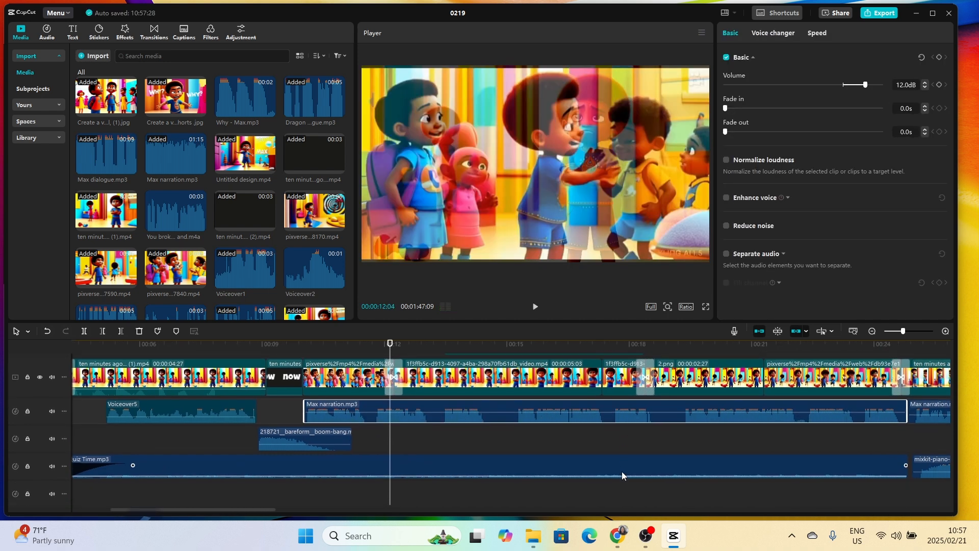
pyautogui.click(617, 469)
pyautogui.hscroll(9, 628, 483)
pyautogui.hscroll(15, 662, 469)
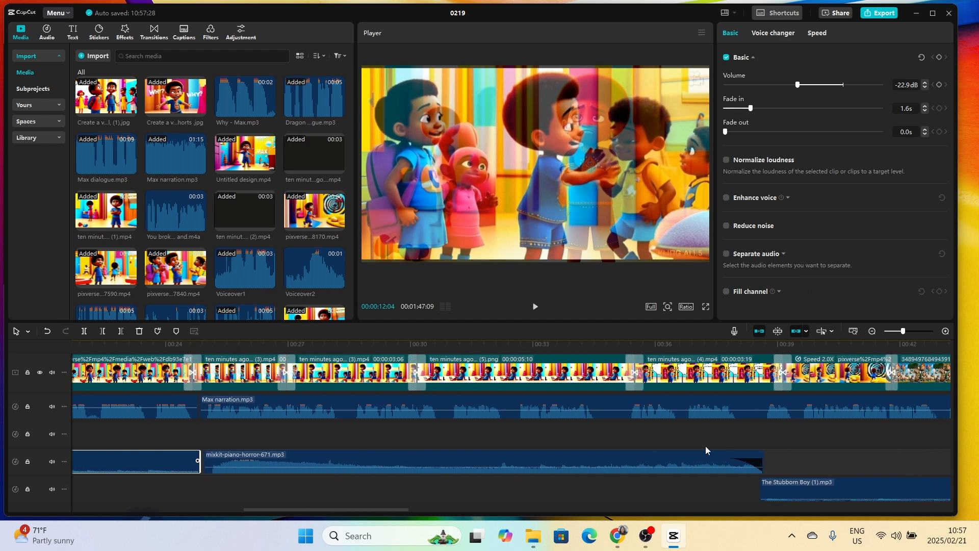
# Preview the rainy tree scene at about 50 seconds and the boy and dragon dialogue scene at about 1:03.
pyautogui.click(572, 442)
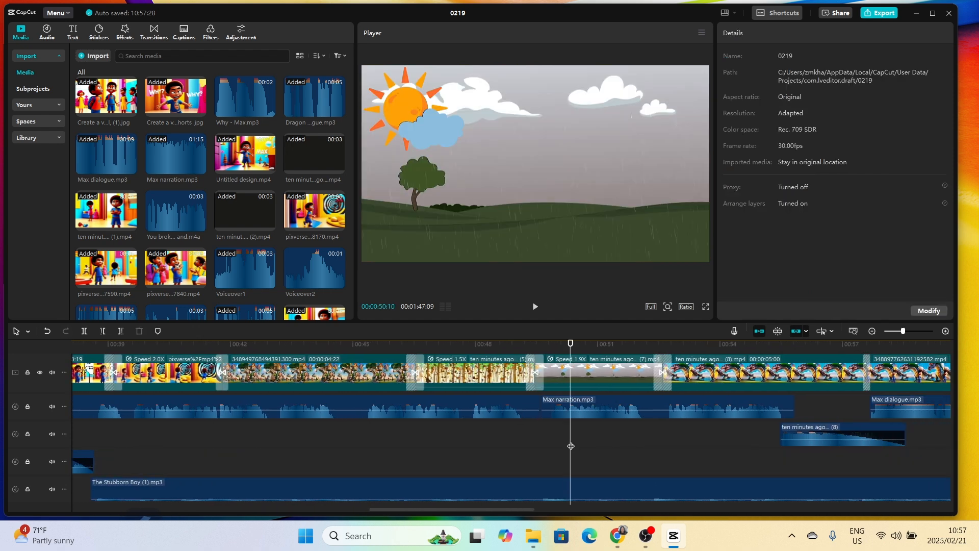
pyautogui.press('space')
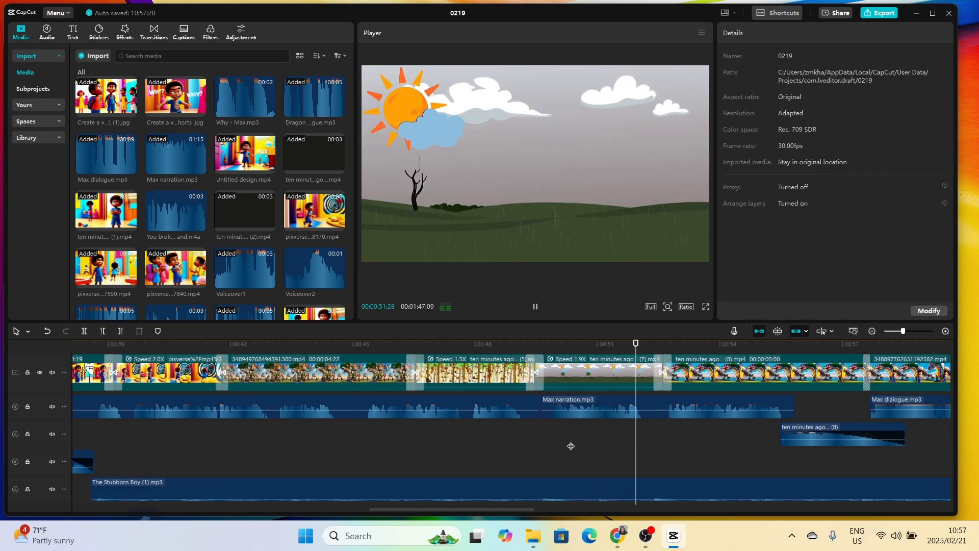
pyautogui.hscroll(8, 678, 438)
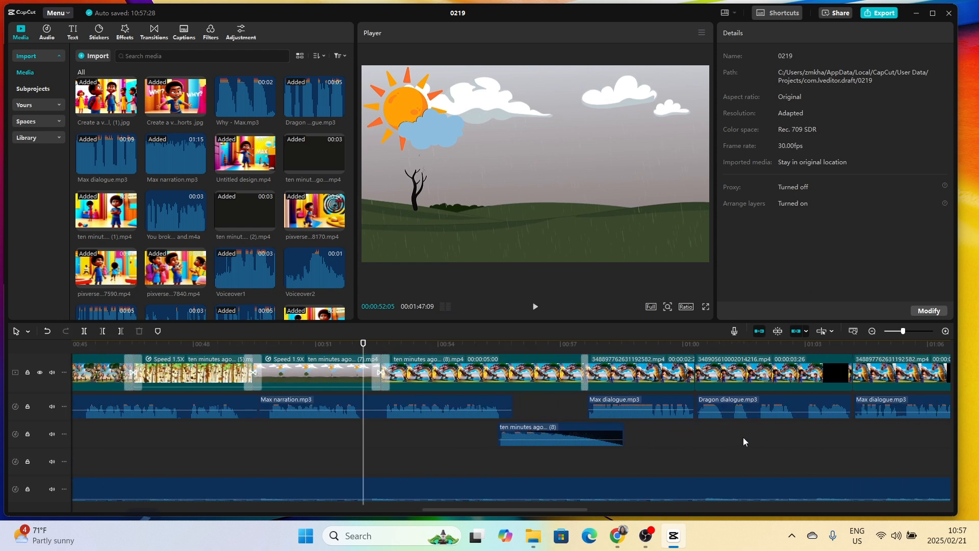
pyautogui.click(808, 433)
pyautogui.press('space')
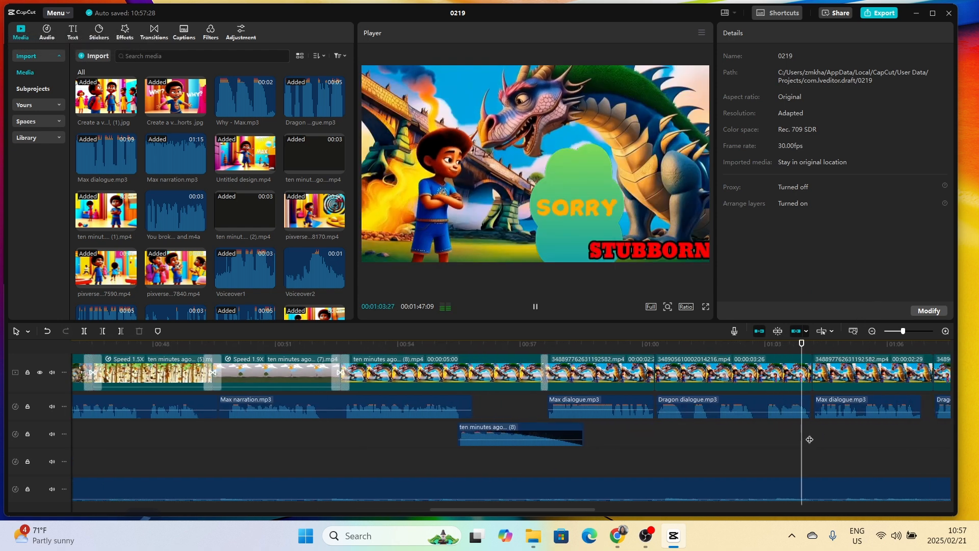
pyautogui.press('space')
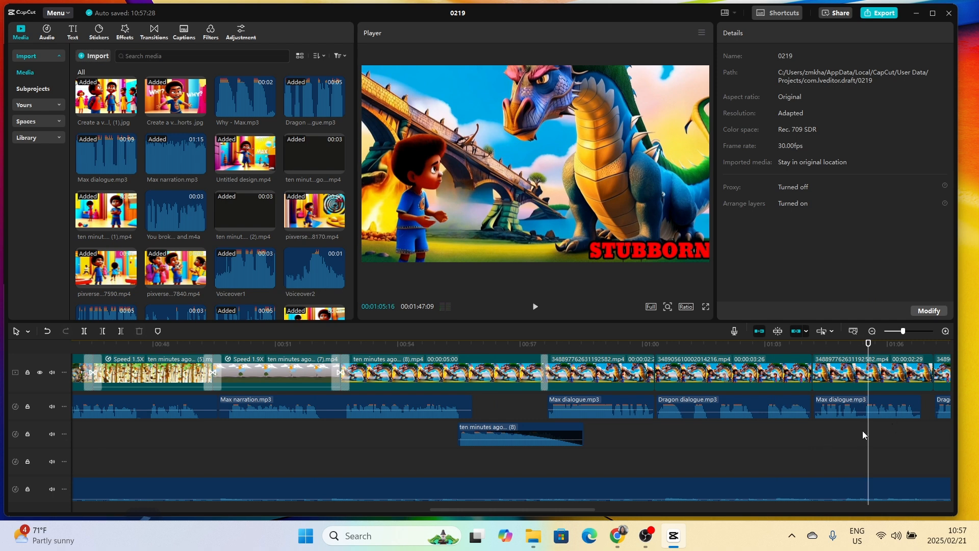
# Play the boy and dragon dialogue scene from about 1:00, and return the playhead to 00:01:00:22.
pyautogui.moveTo(870, 440); pyautogui.dragTo(658, 450)
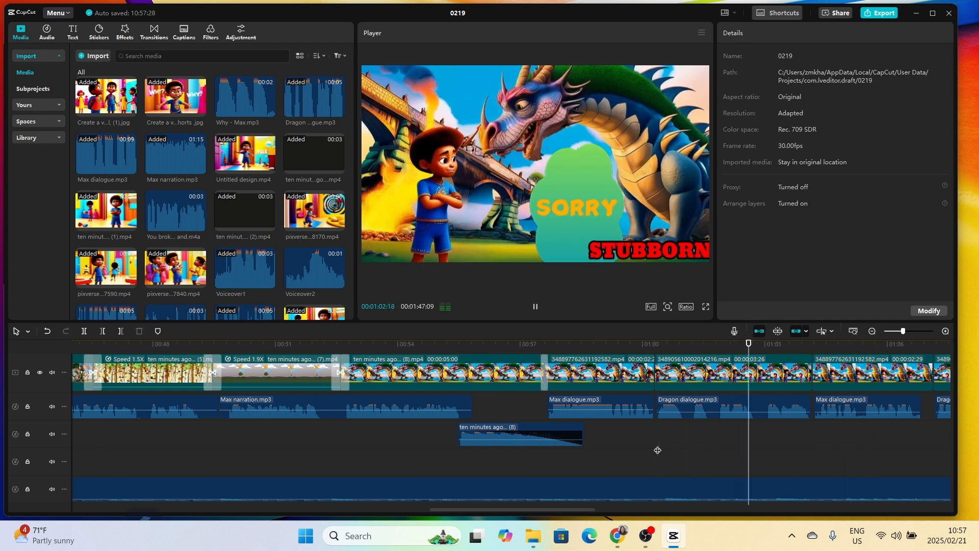
pyautogui.press('space')
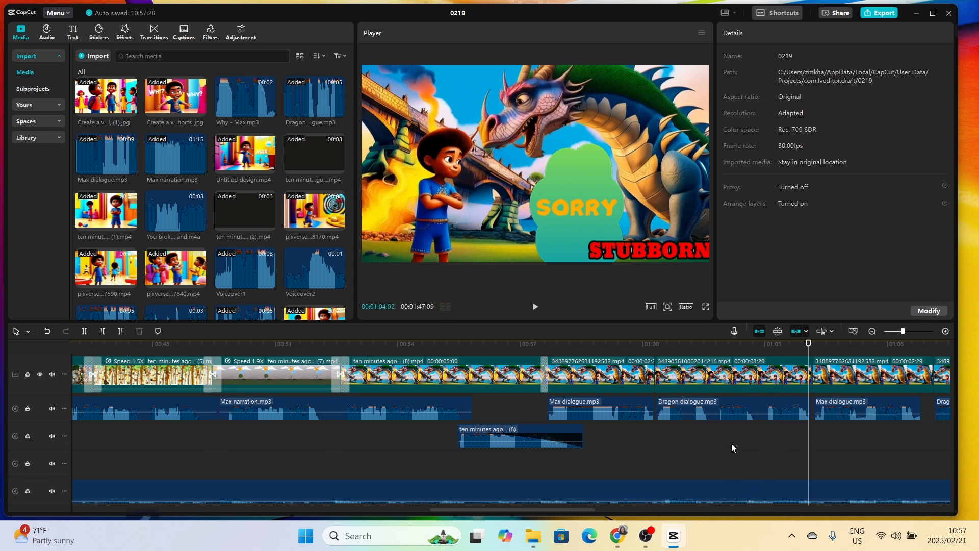
pyautogui.scroll(3, 731, 443)
pyautogui.click(672, 414)
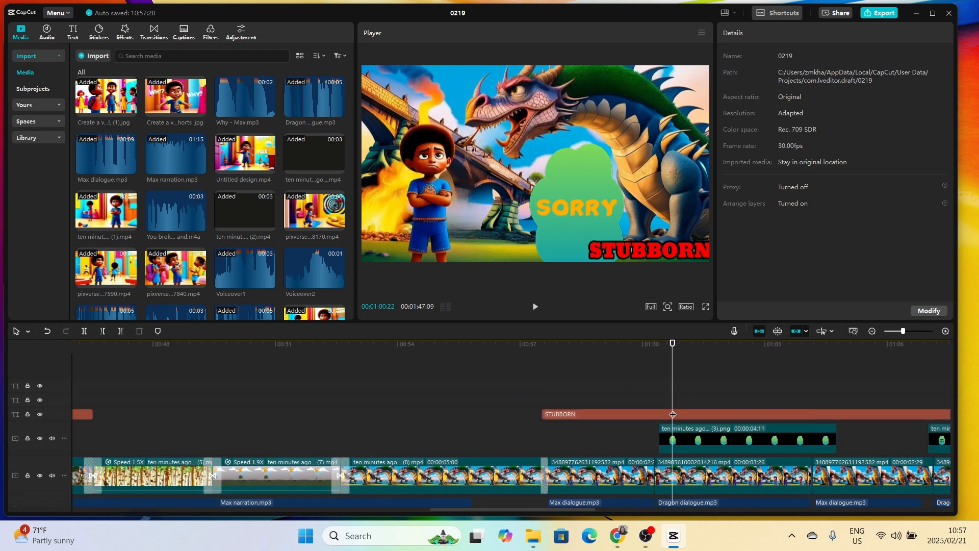
# Reposition the green SORRY graphic in the dragon scene to X 90, Y -114.
pyautogui.click(674, 414)
pyautogui.click(670, 255)
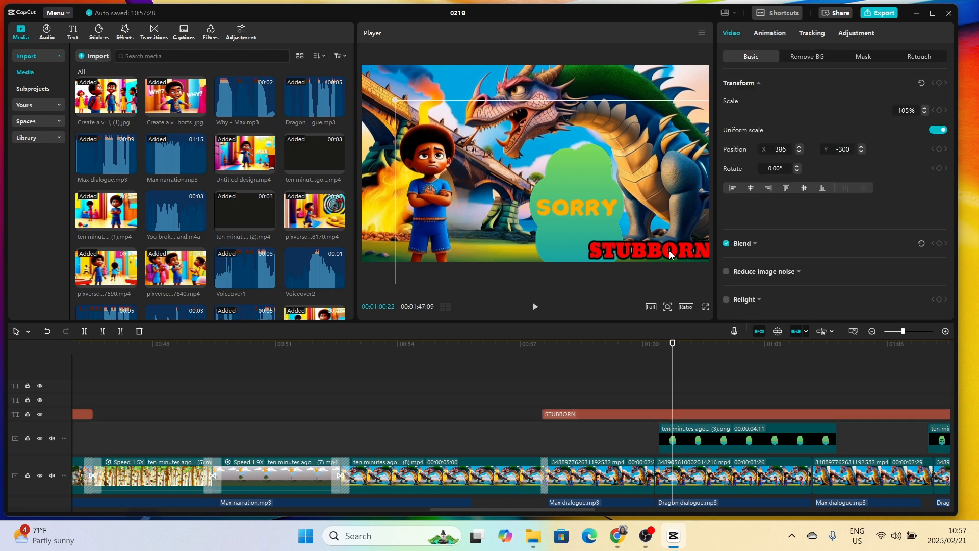
pyautogui.click(678, 440)
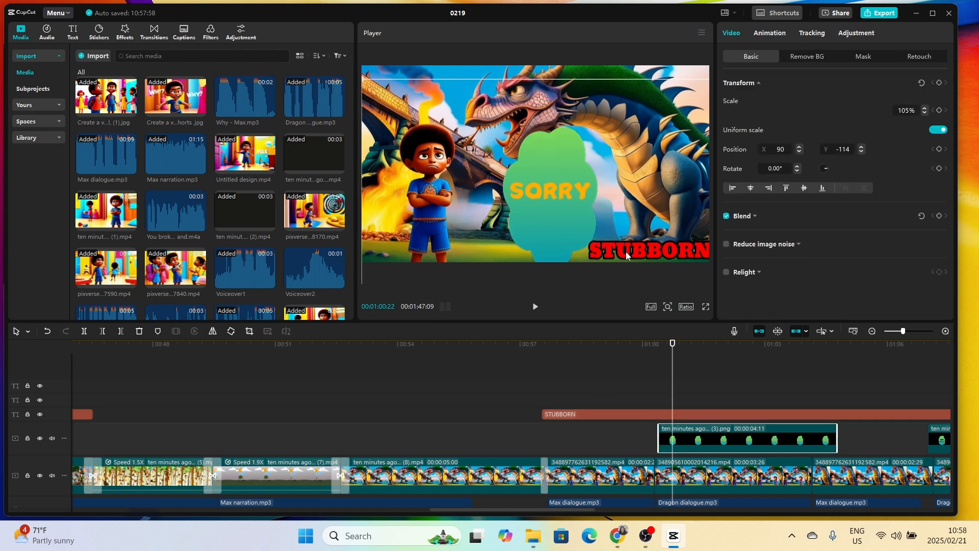
# Move the red STUBBORN text aside to reveal the MiniMax and Hailuo AI watermark, and place the text back over it.
pyautogui.click(689, 415)
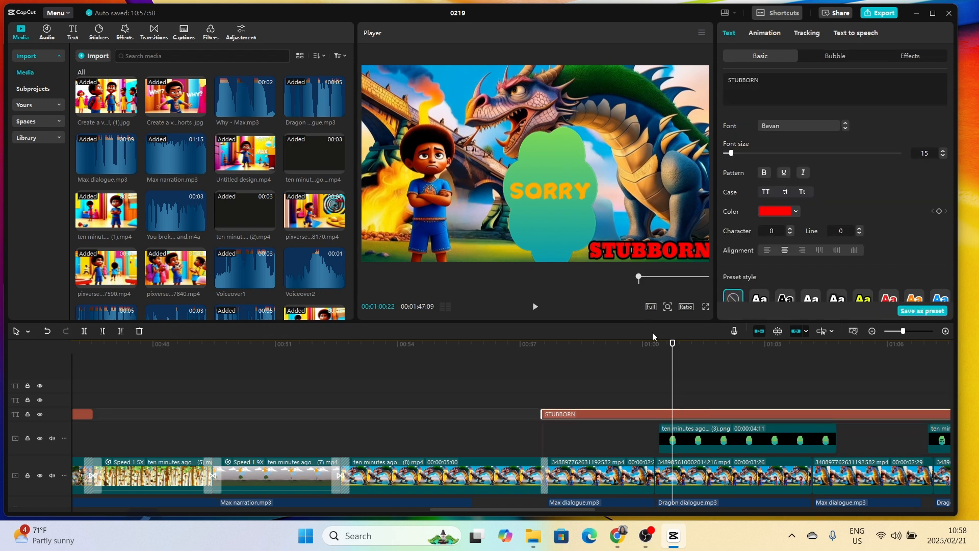
pyautogui.moveTo(646, 279); pyautogui.dragTo(473, 269)
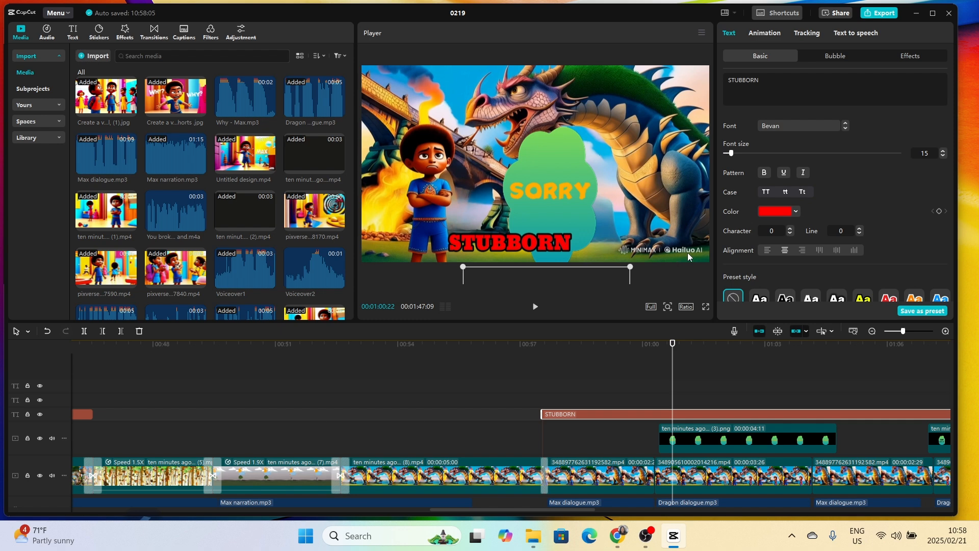
pyautogui.moveTo(525, 277); pyautogui.dragTo(676, 286)
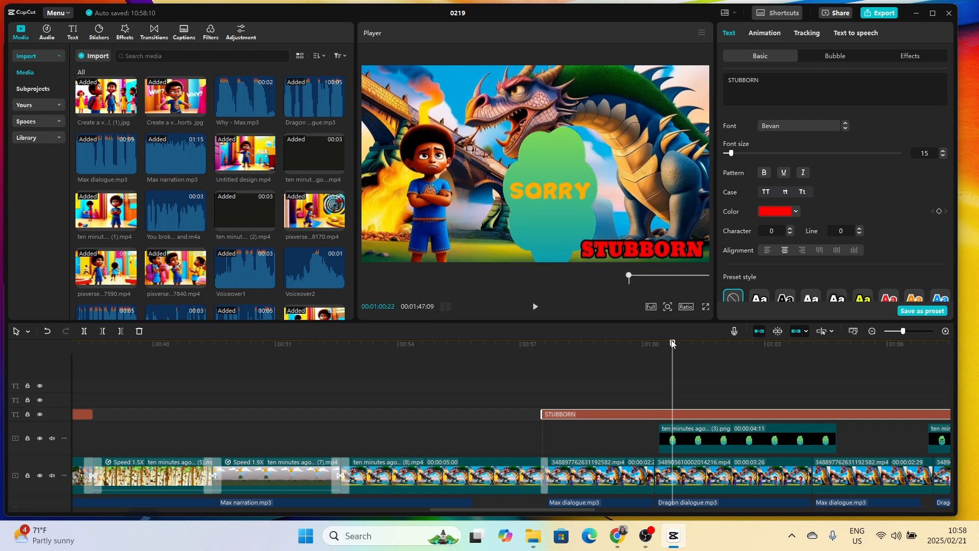
# Preview the dragon scene from about 1:01 and the CHAOS CITY title scene from about 0:42.
pyautogui.click(665, 388)
pyautogui.press('space')
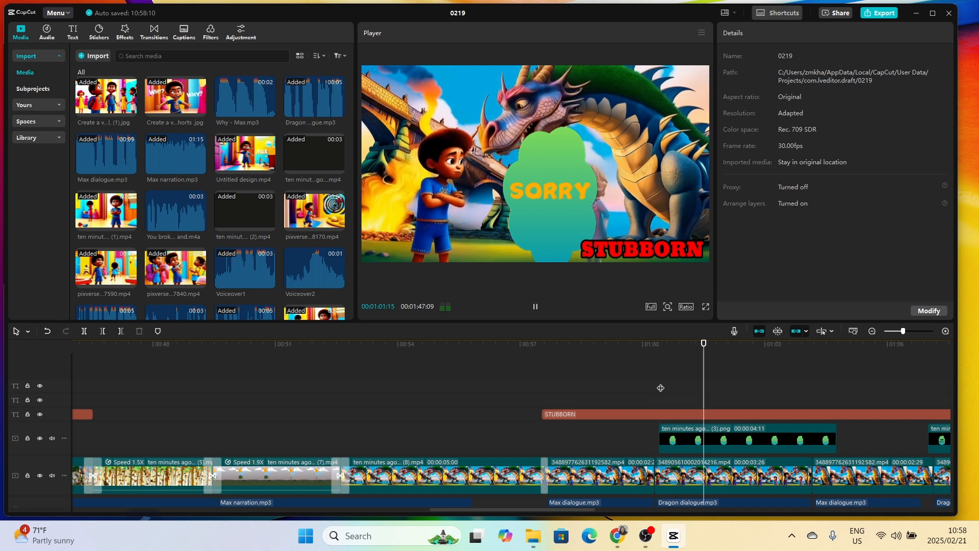
pyautogui.press('space')
pyautogui.hscroll(-6, 532, 403)
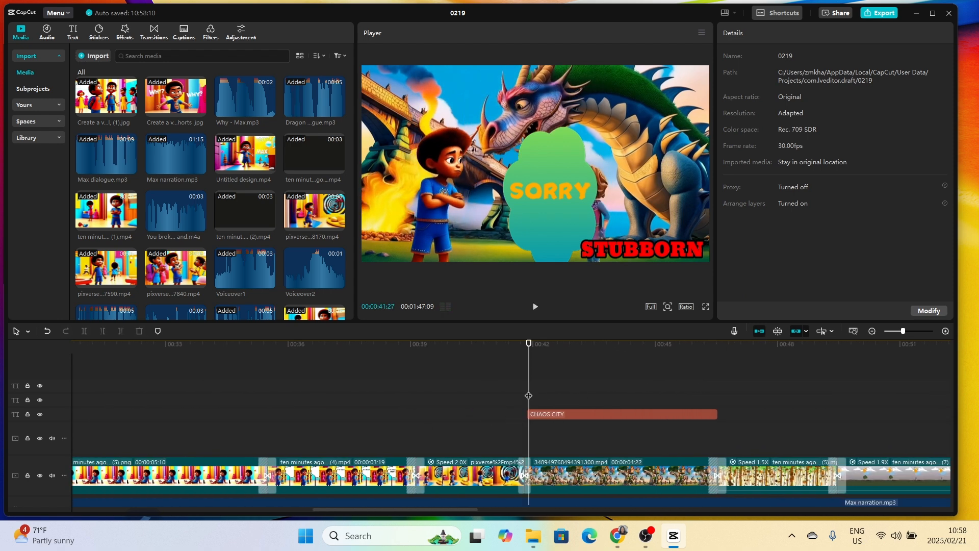
pyautogui.press('space')
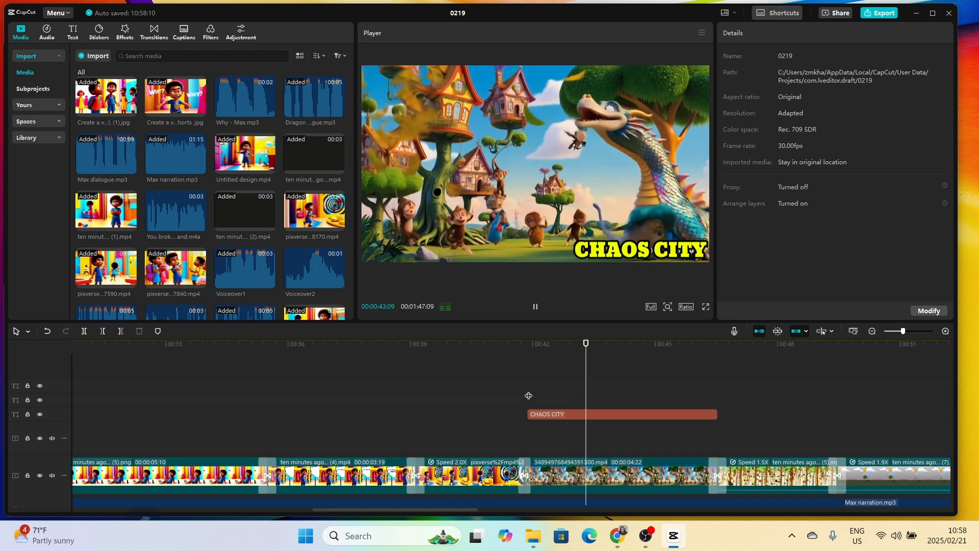
pyautogui.click(501, 434)
pyautogui.hscroll(4, 501, 434)
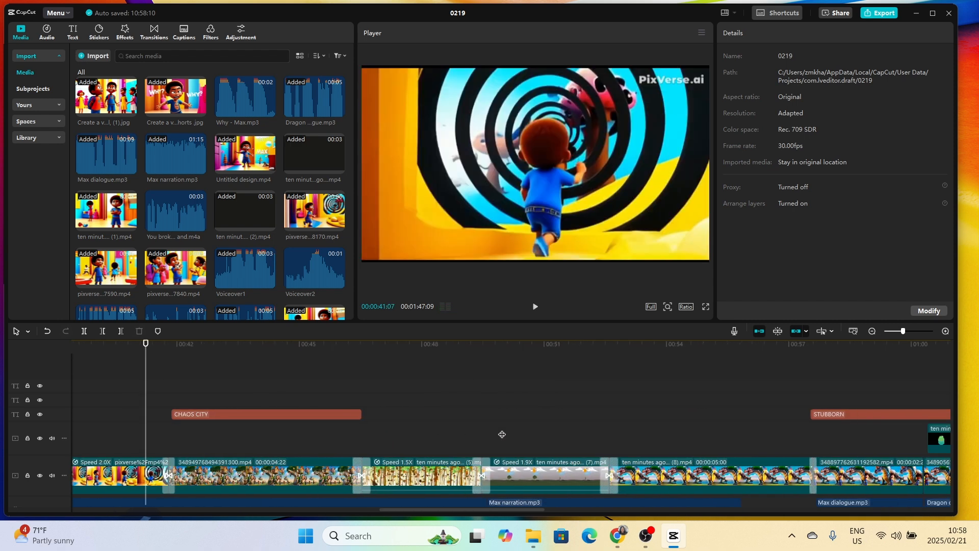
# Reposition the green SORRY graphic in the dragon scene over the dragon's lower body at X 462, Y -244.
pyautogui.hscroll(8, 501, 434)
pyautogui.click(366, 435)
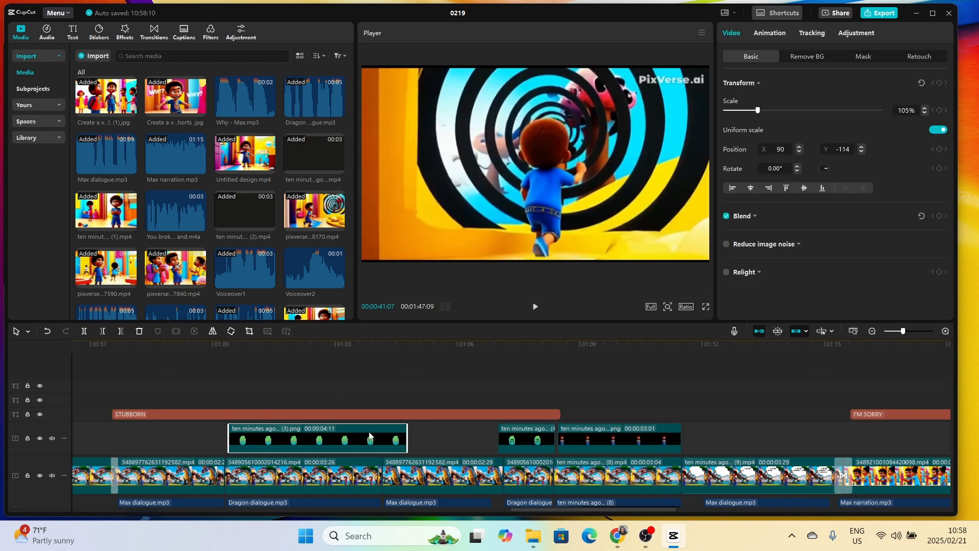
pyautogui.hscroll(-1, 352, 442)
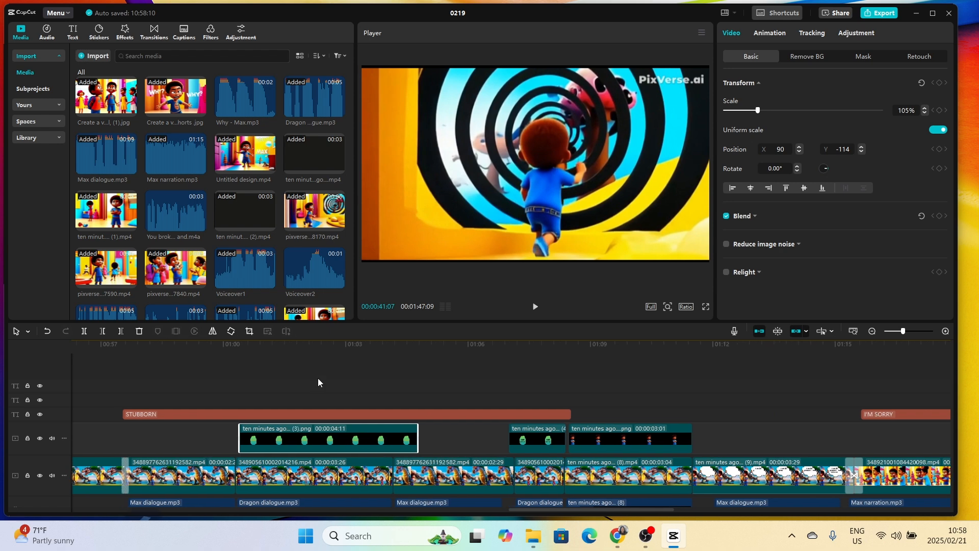
pyautogui.click(318, 383)
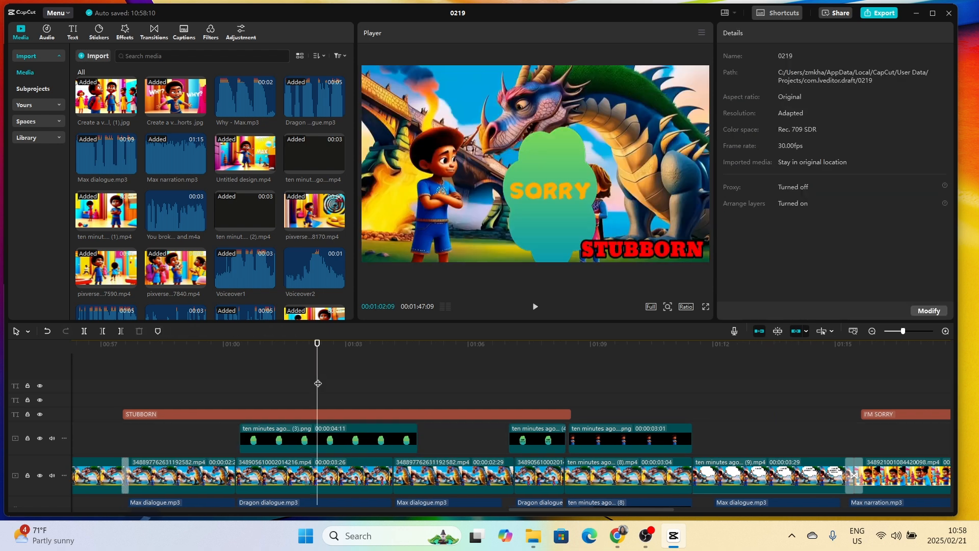
pyautogui.click(324, 435)
pyautogui.moveTo(540, 229); pyautogui.dragTo(486, 215)
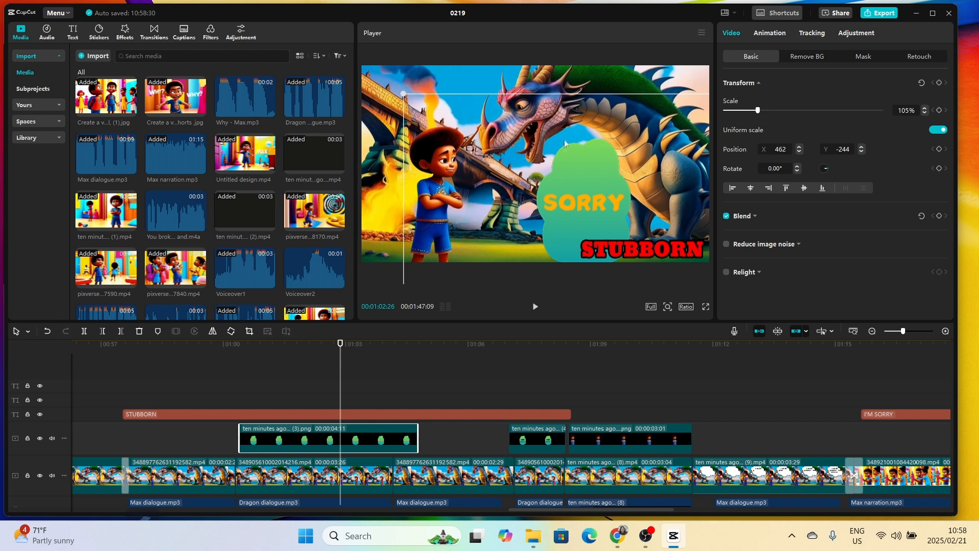